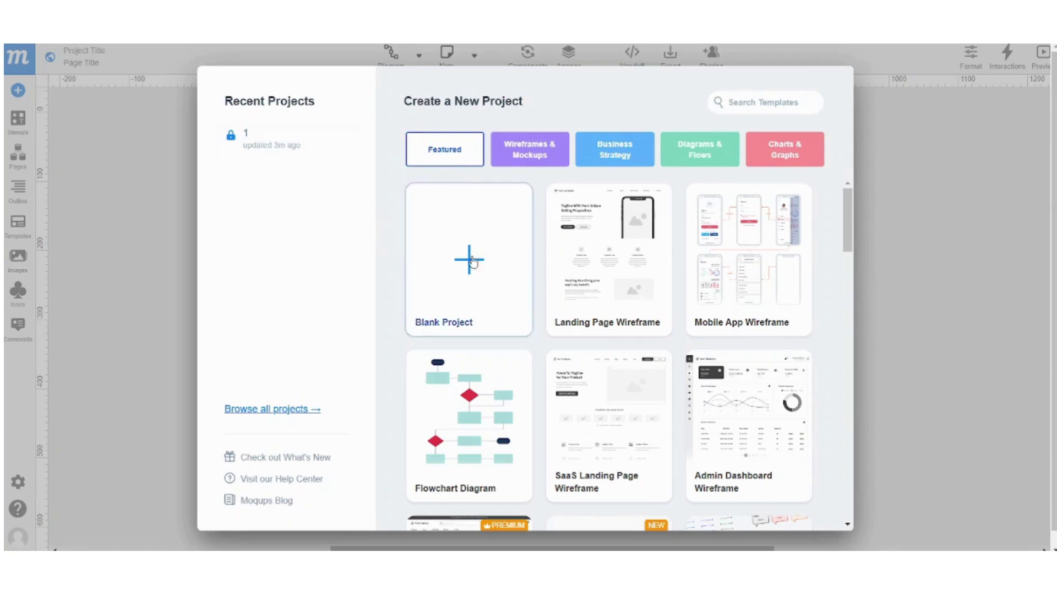
- Create a blank project named Tutorial
left_click_drag(852, 217, 833, 236)
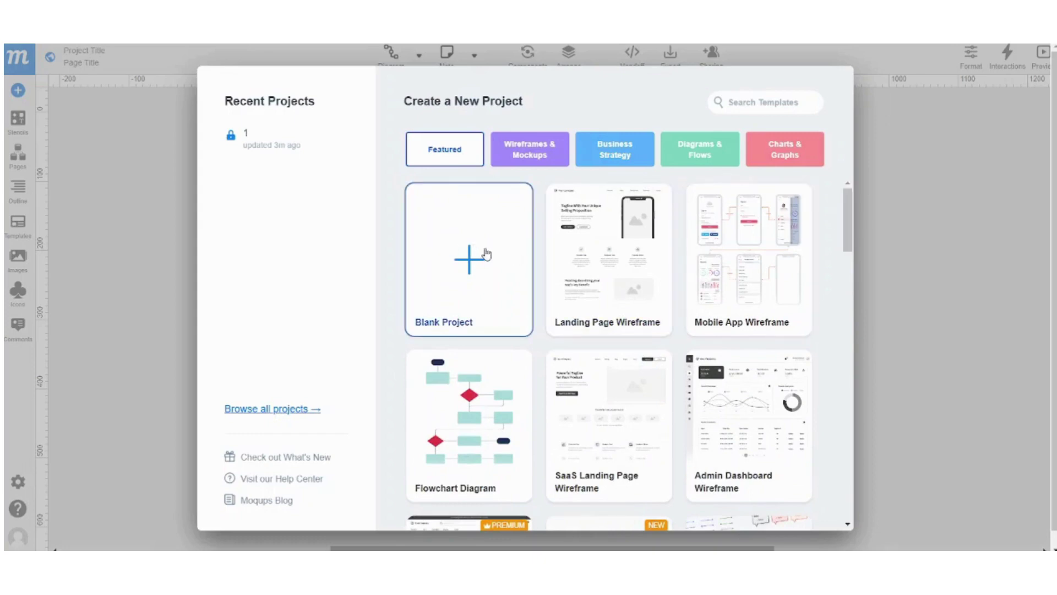
left_click(484, 253)
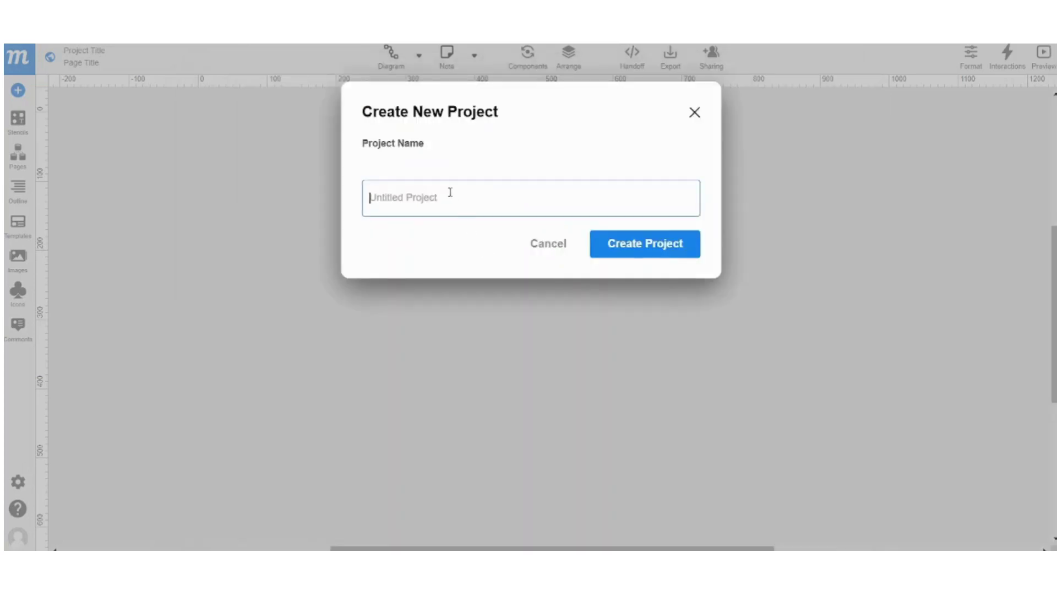
type("Tutorial")
left_click(629, 243)
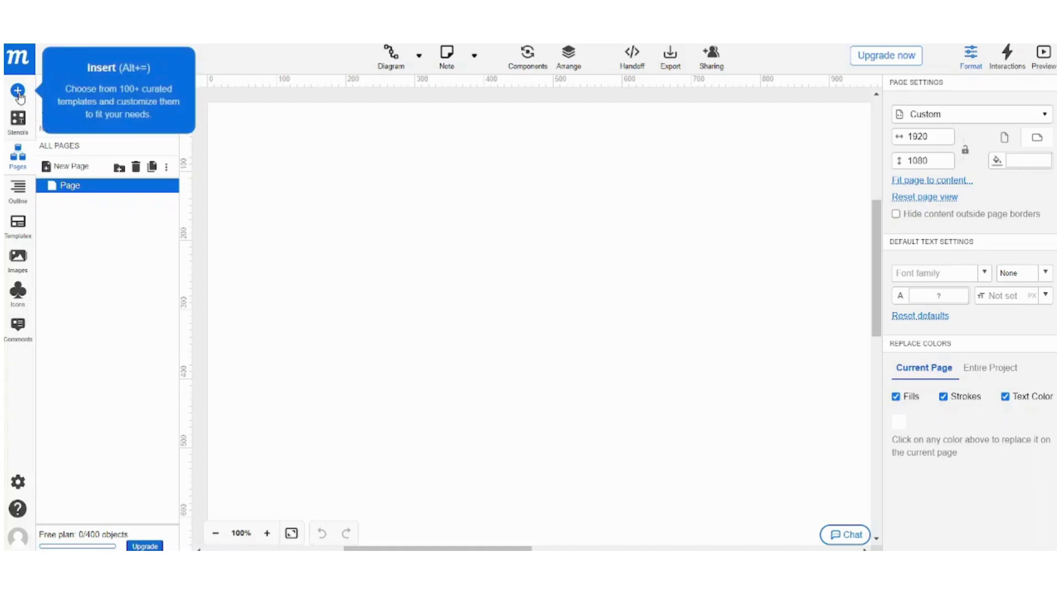
- Open the template gallery and close it without inserting a template
left_click(19, 94)
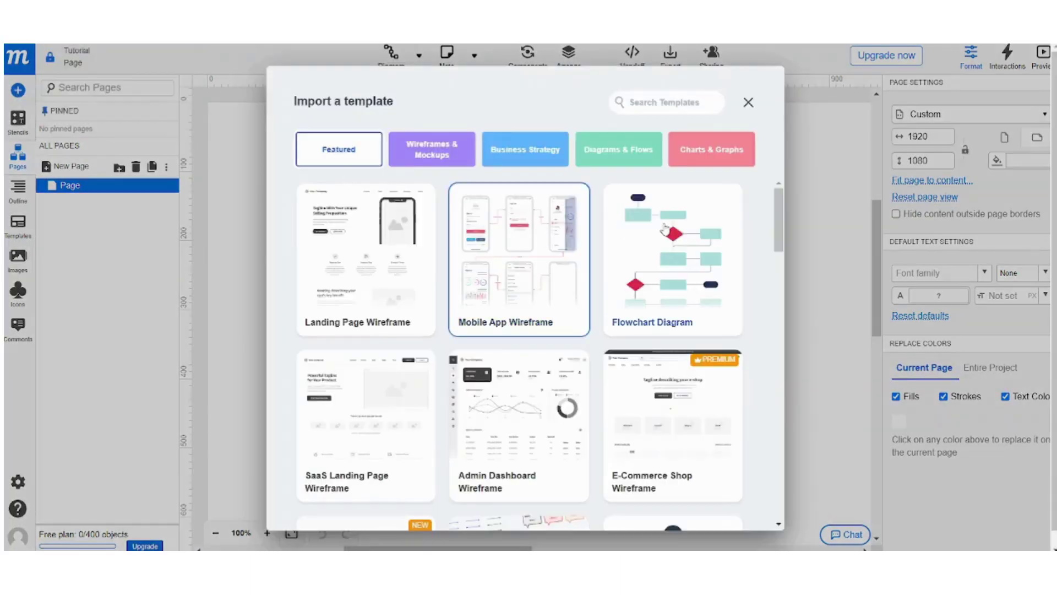
mouse_move(780, 207)
left_mouse_down()
mouse_move(779, 289)
mouse_move(780, 208)
left_mouse_up()
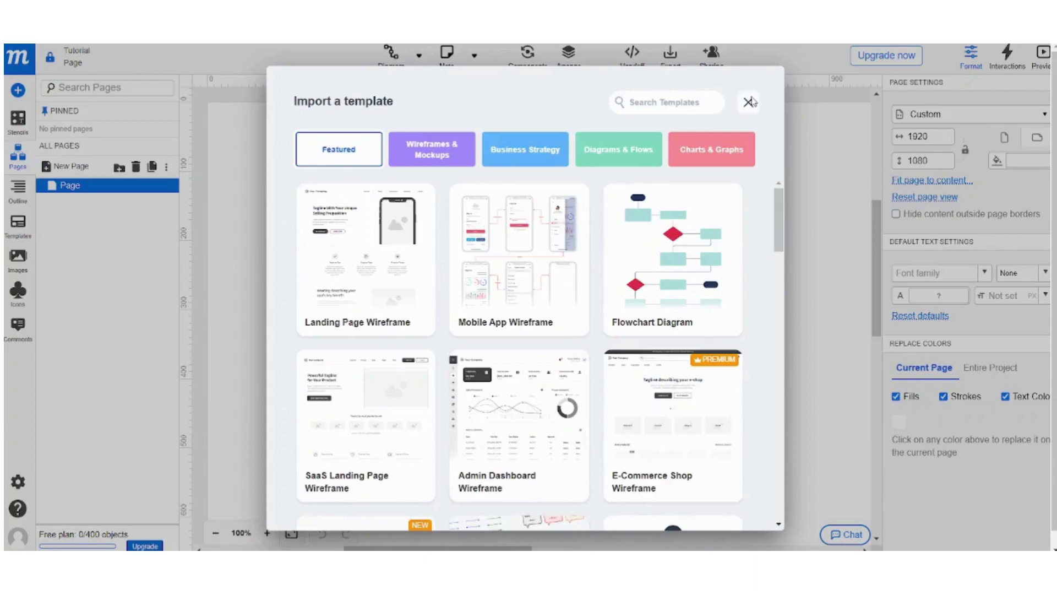
left_click(749, 102)
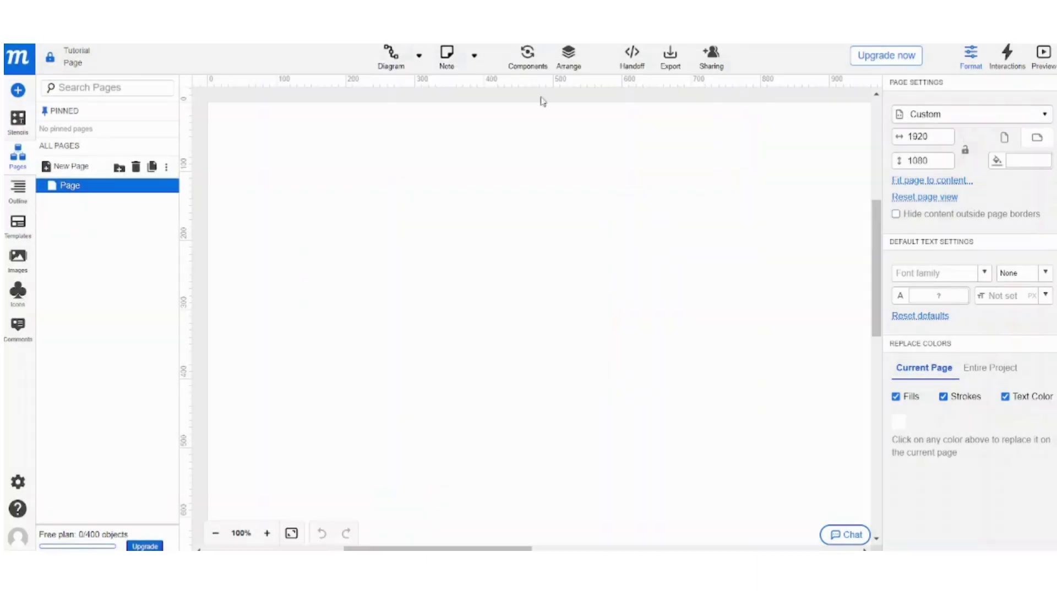
left_click(22, 125)
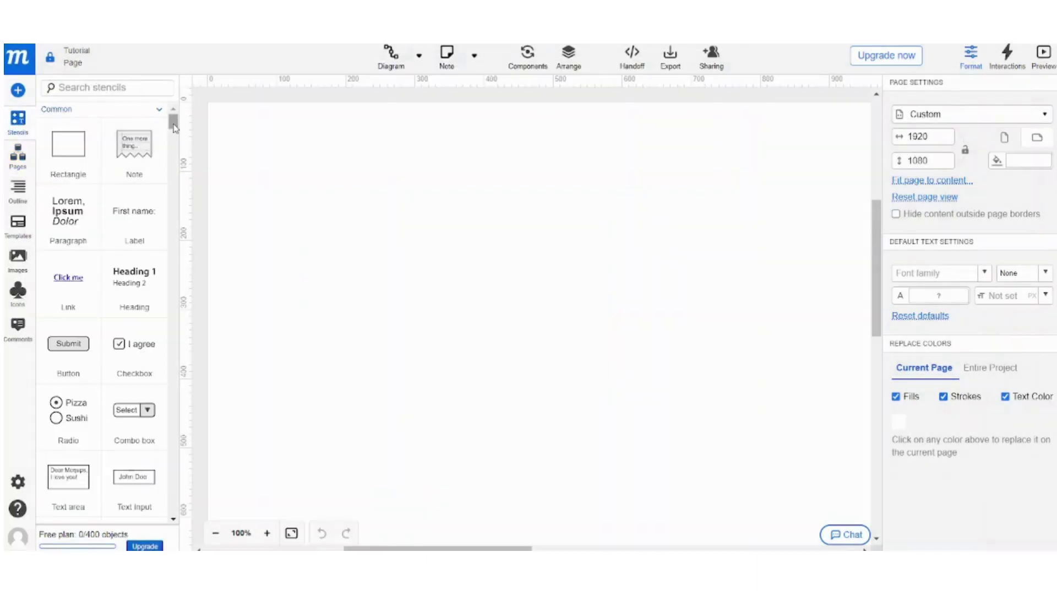
- Drag a rectangle onto the page and resize it to 135×64 px
mouse_move(173, 127)
left_mouse_down()
mouse_move(173, 175)
mouse_move(174, 119)
left_mouse_up()
left_click_drag(74, 148, 323, 186)
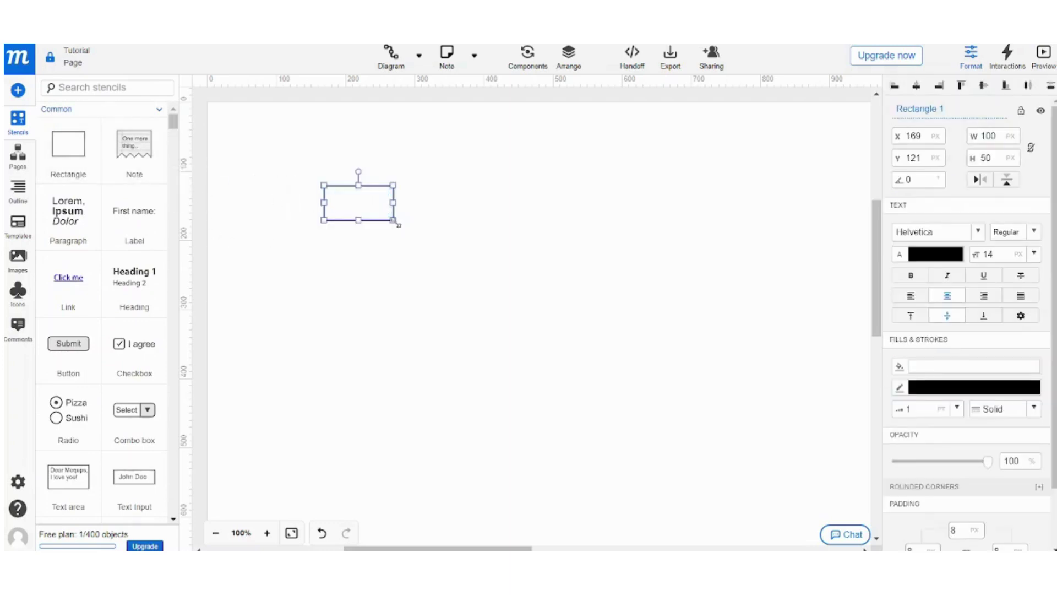
left_click_drag(396, 222, 417, 230)
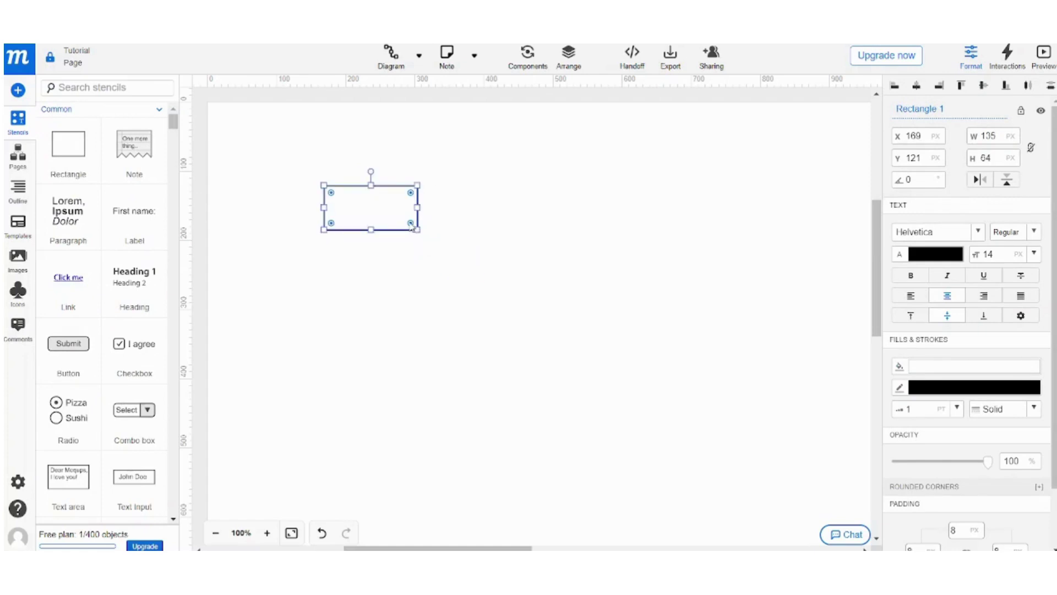
left_click_drag(417, 230, 476, 279)
scroll(881, 221, "up", 1)
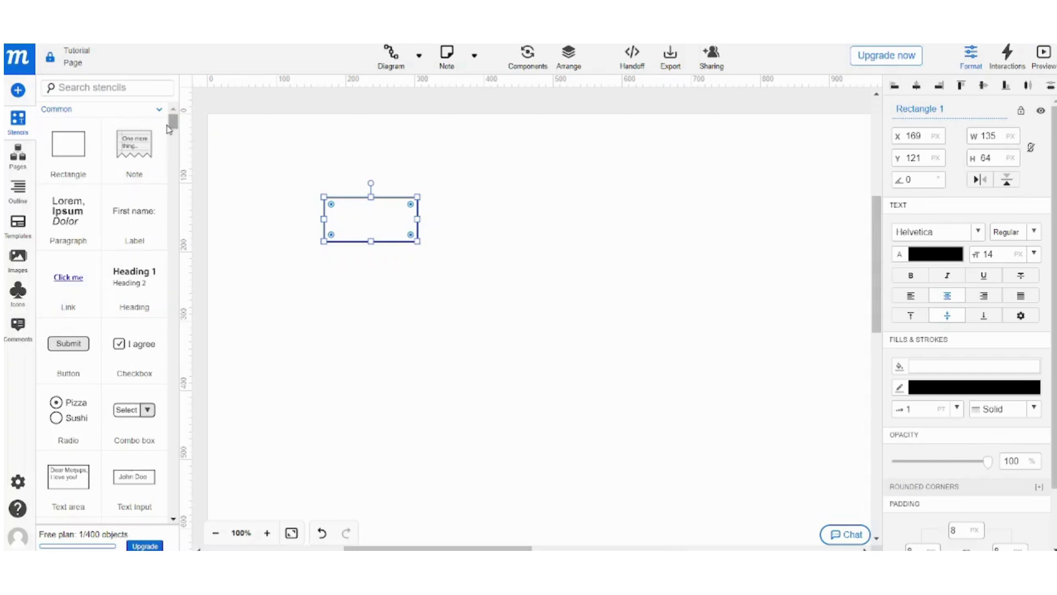
- Add a progress bar to the page from Stencils
left_click_drag(173, 126, 174, 136)
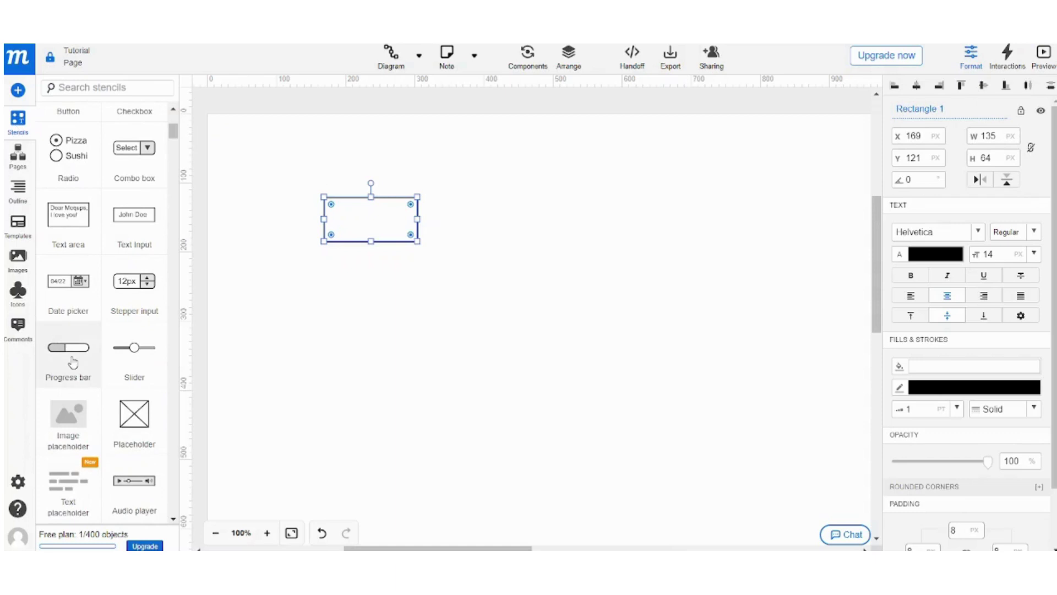
left_click_drag(72, 362, 441, 318)
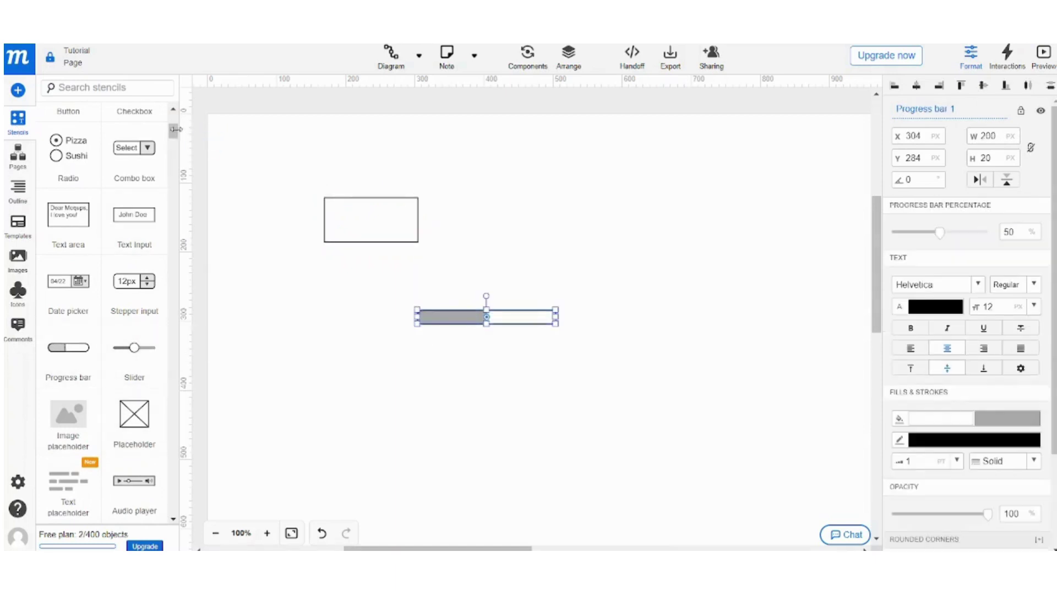
scroll(177, 134, "down", 10)
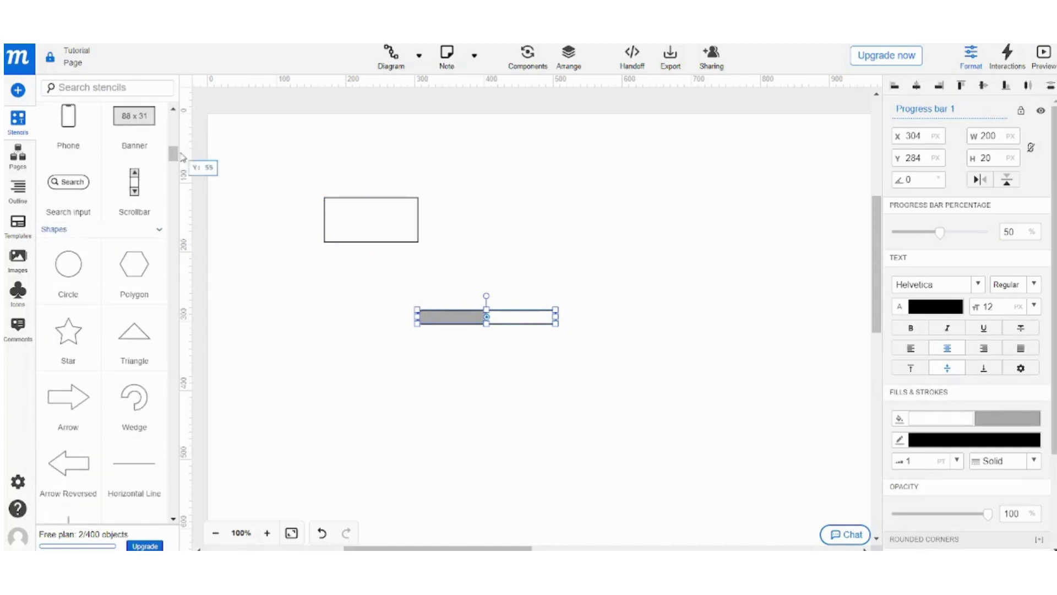
- Add a circle below-right of the progress bar and a triangle beside the rectangle
left_click(66, 273)
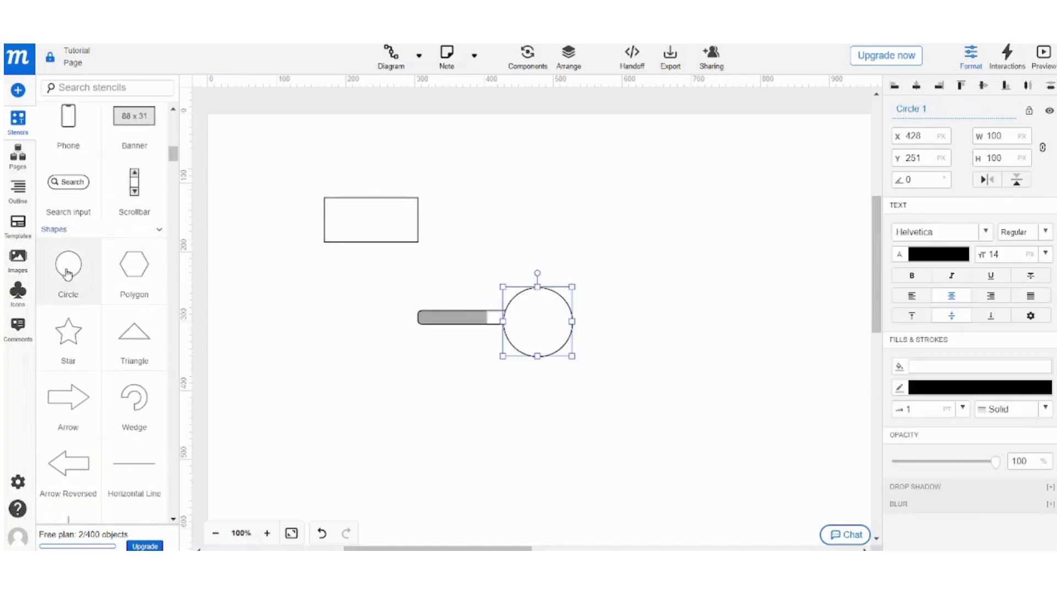
left_click_drag(551, 331, 624, 375)
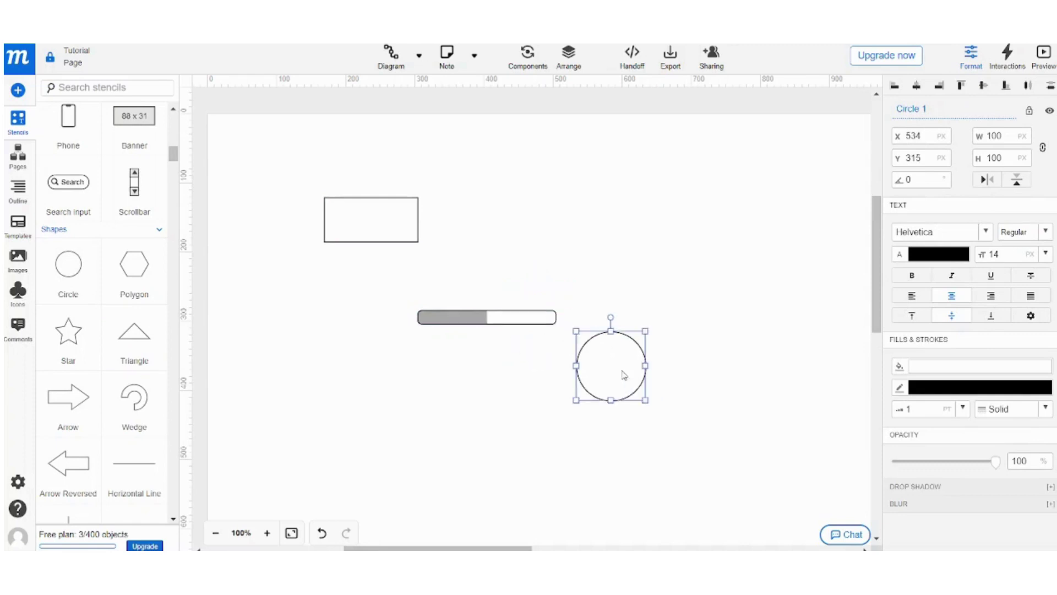
left_click(137, 342)
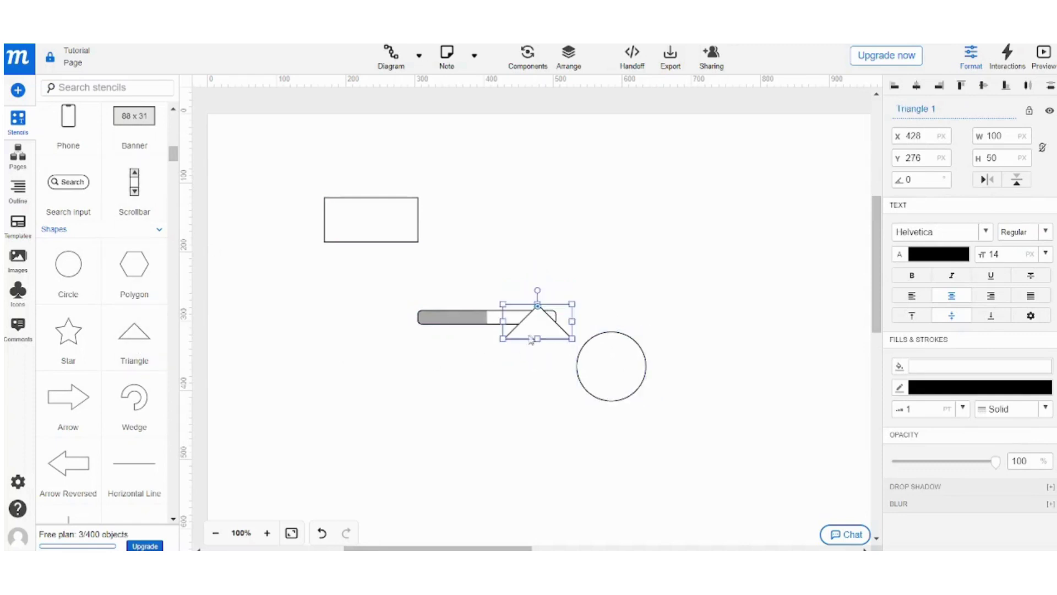
left_click_drag(553, 327, 645, 223)
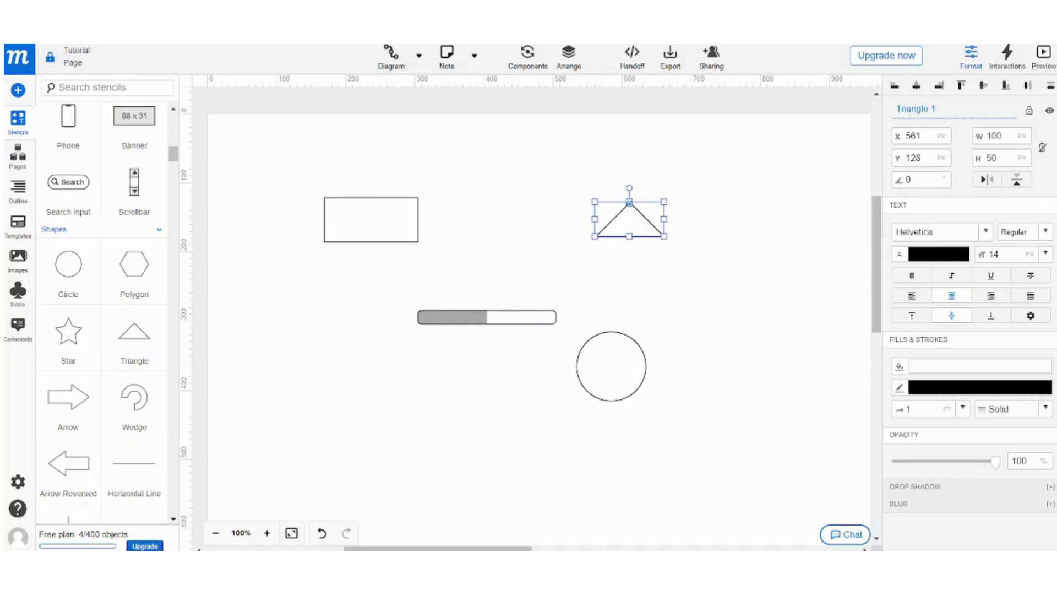
- Add a new blank page, Page 1, and switch between it and the shapes page
left_click(18, 157)
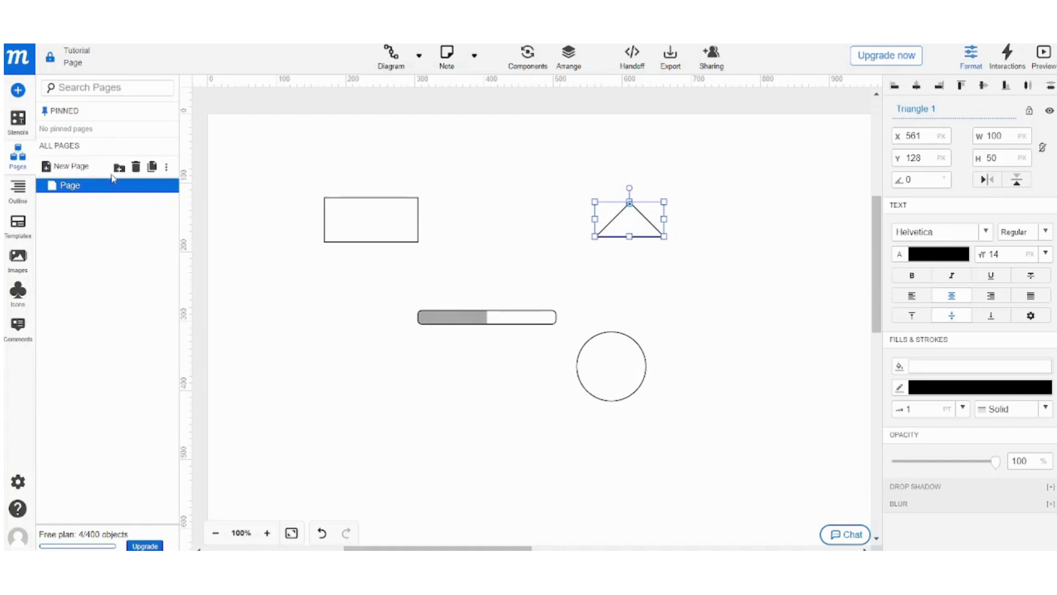
left_click(65, 166)
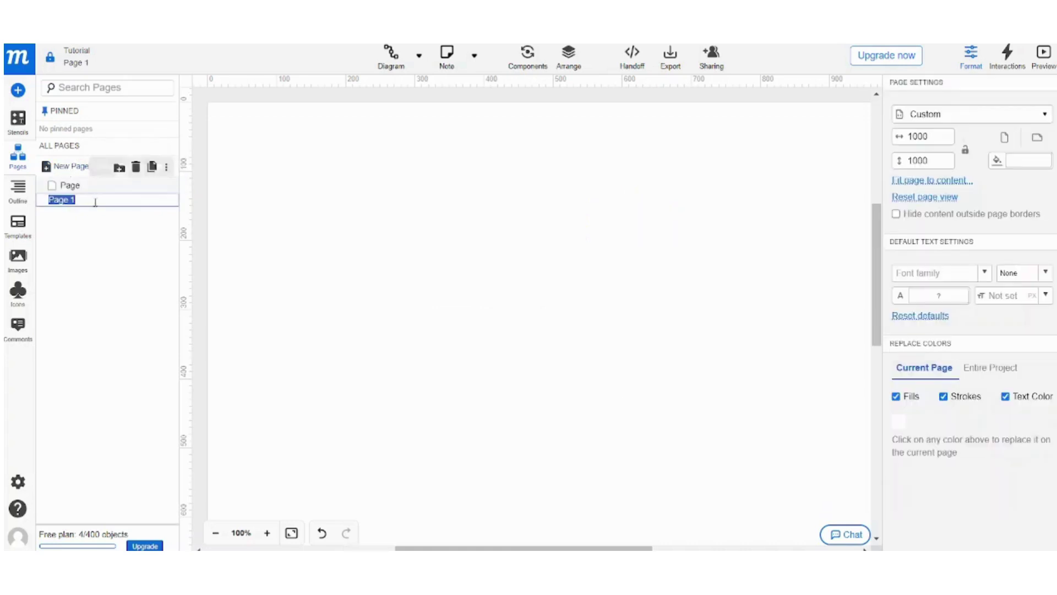
left_click(97, 240)
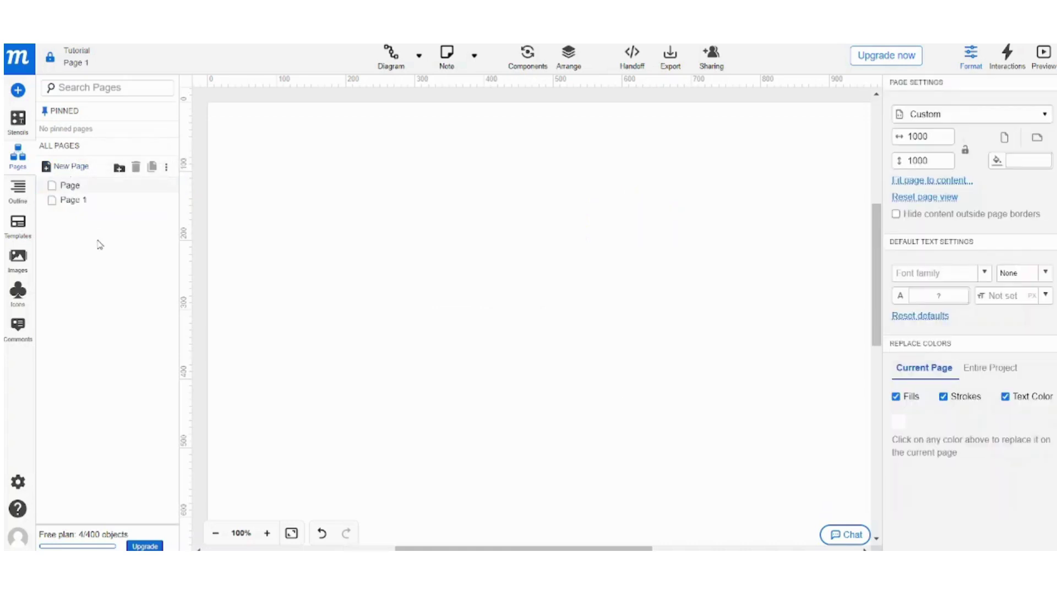
left_click(77, 189)
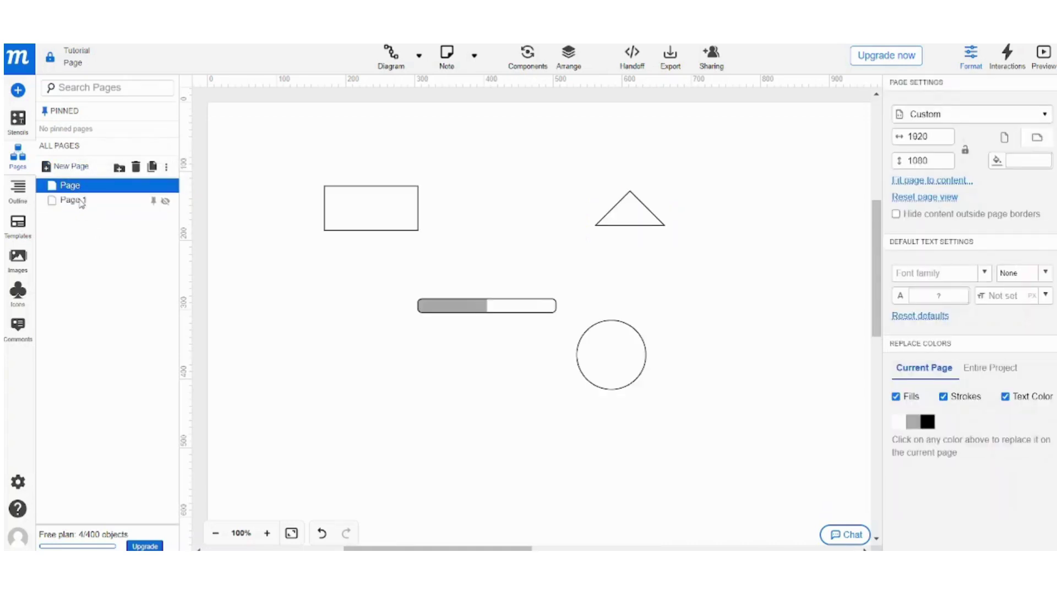
left_click(80, 201)
left_click(77, 186)
left_click(65, 201)
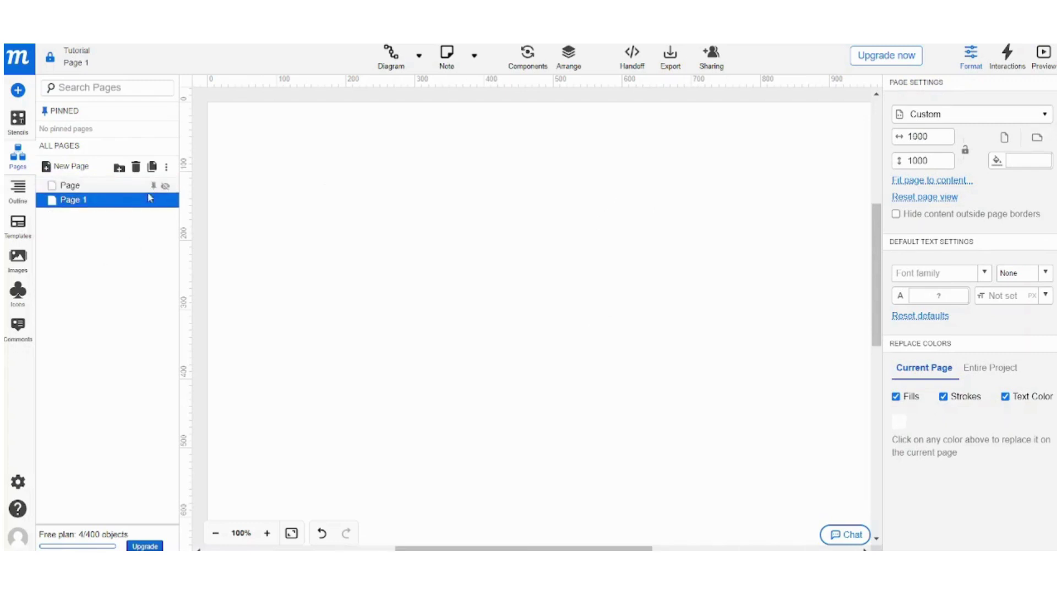
- Pin and hide Page 1, then move it to the trash
right_click(113, 206)
left_click(99, 232)
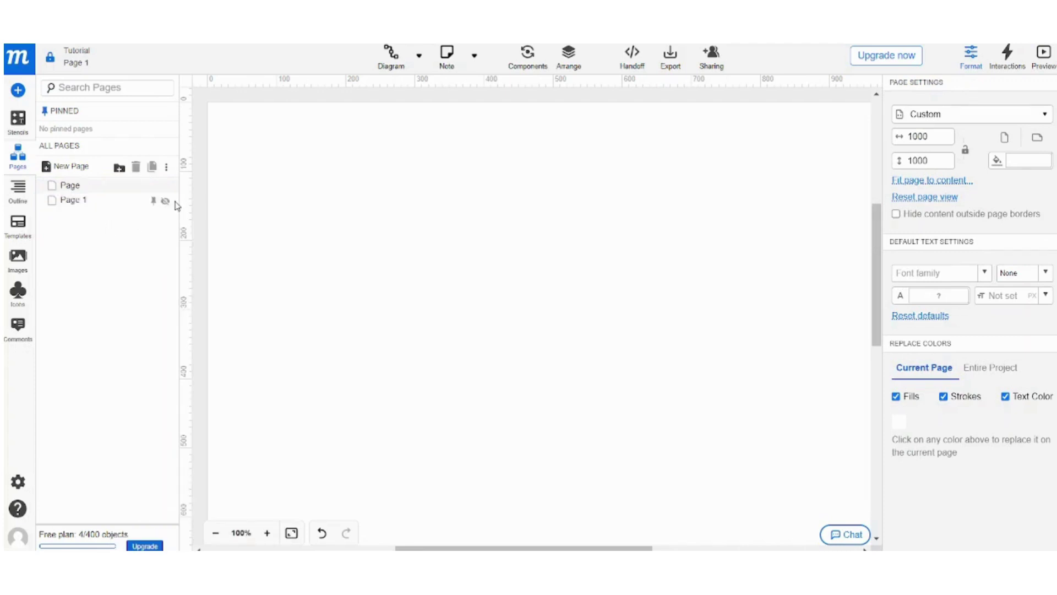
left_click(140, 208)
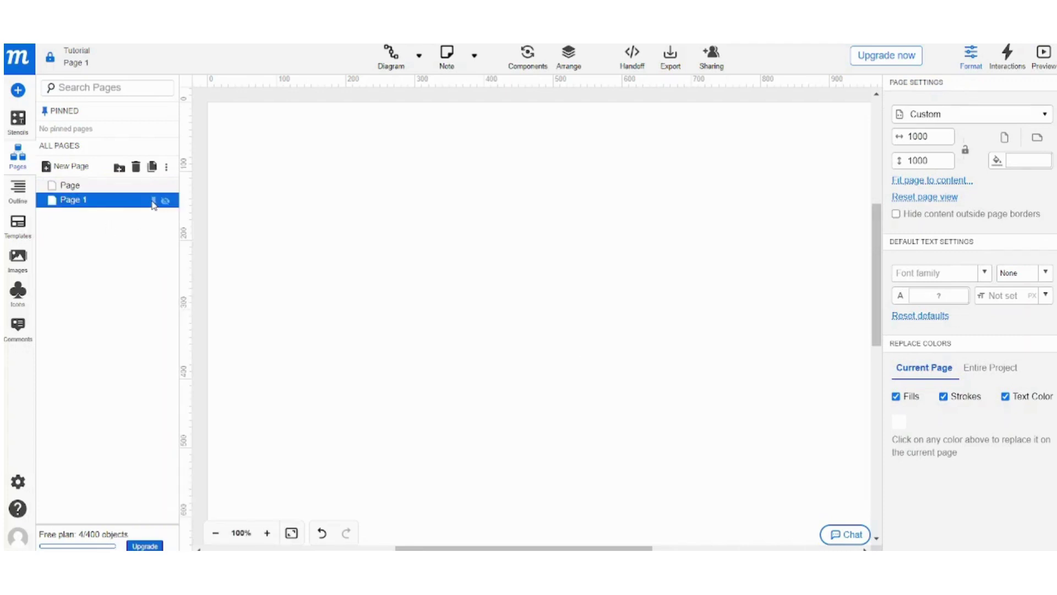
left_click(153, 201)
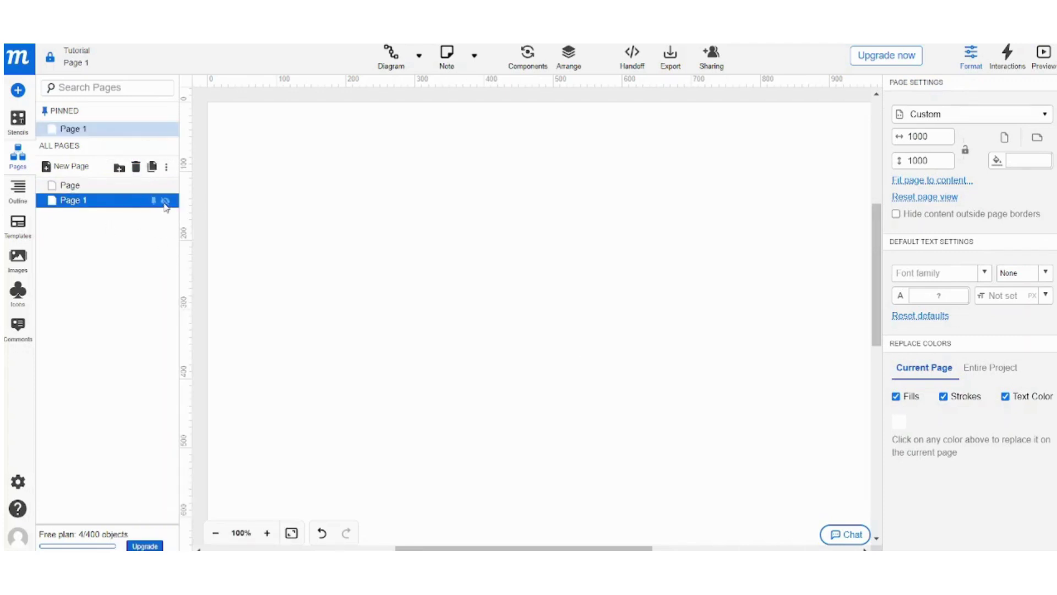
left_click(165, 201)
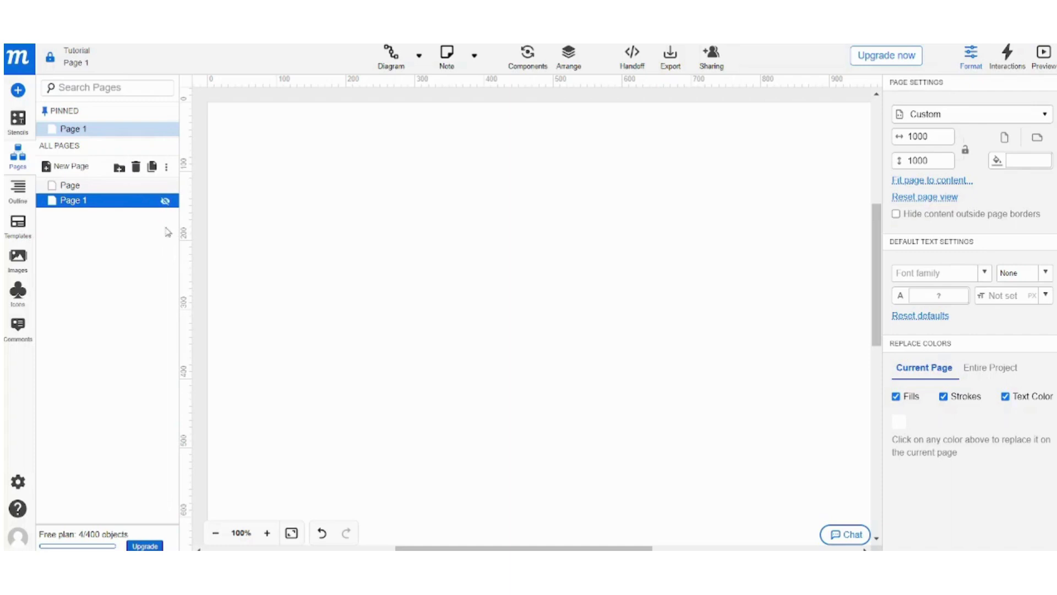
left_click(135, 168)
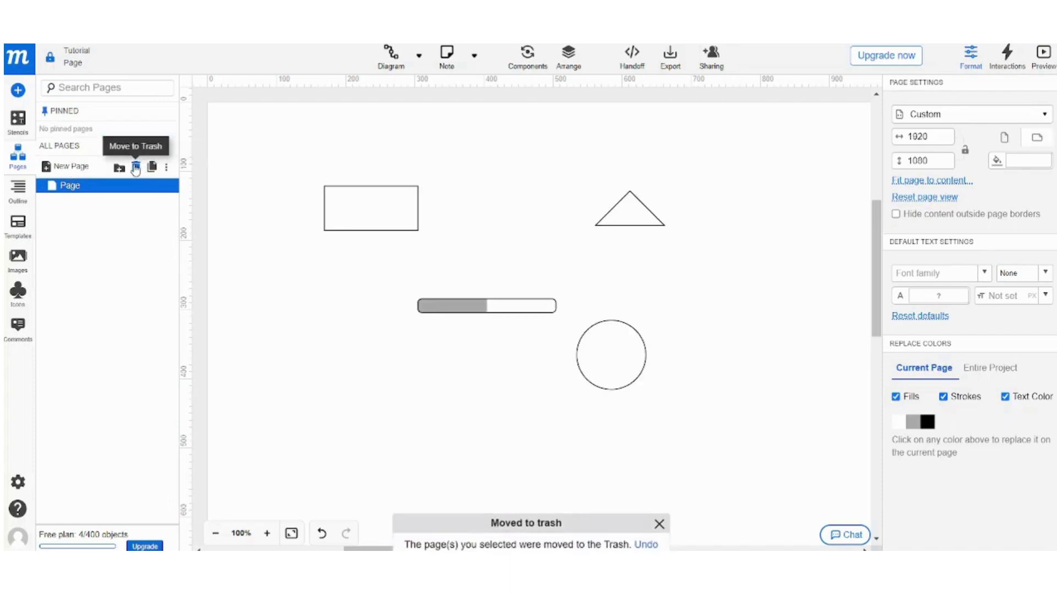
- In the Outline, select Circle 1, Progress bar 1, Rectangle 1 and Triangle 1 in turn
left_click(17, 190)
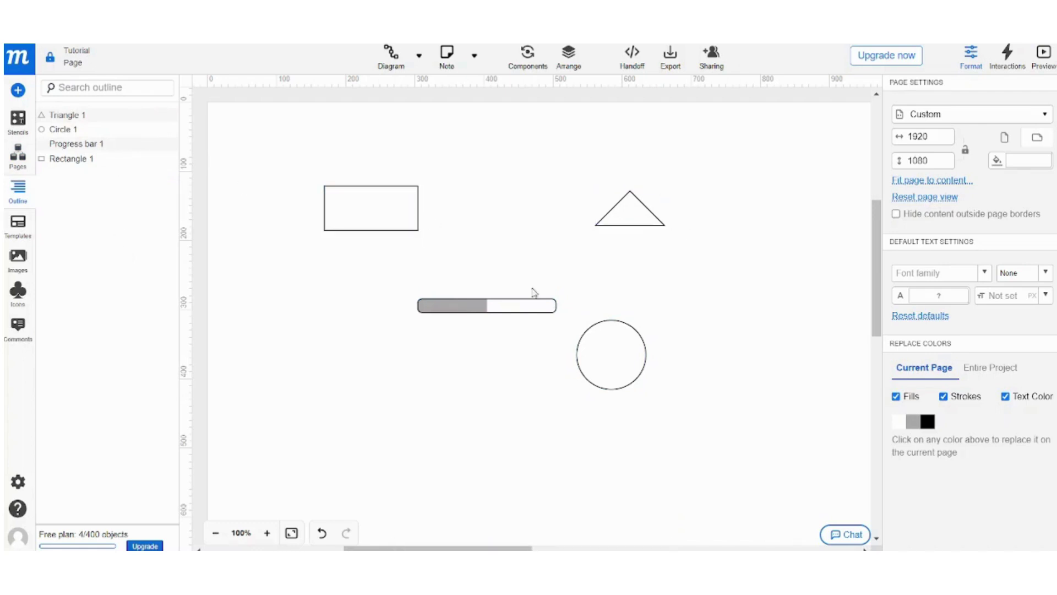
left_click(68, 130)
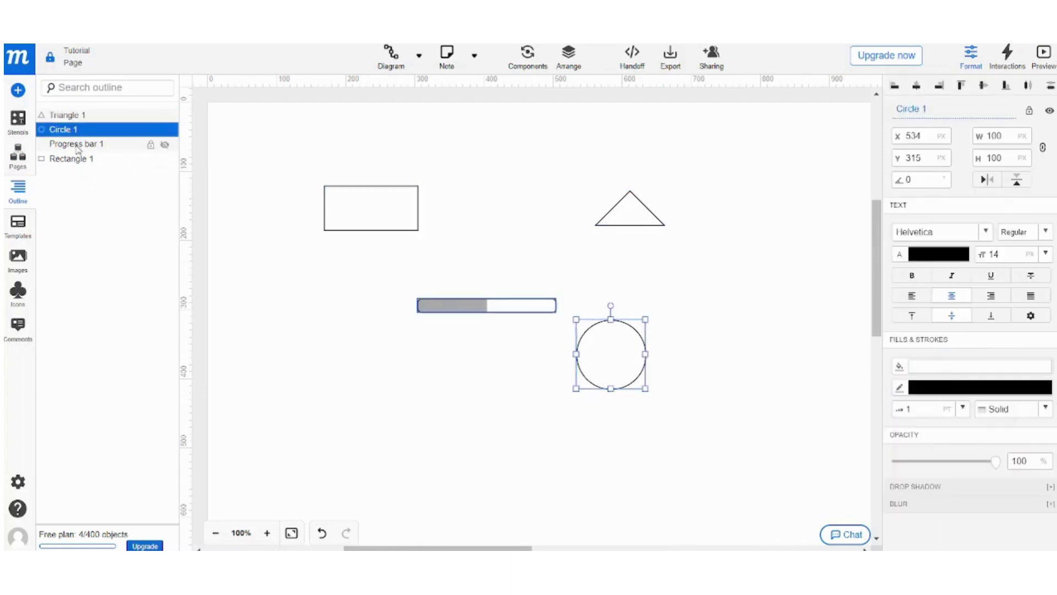
left_click(77, 146)
left_click(79, 162)
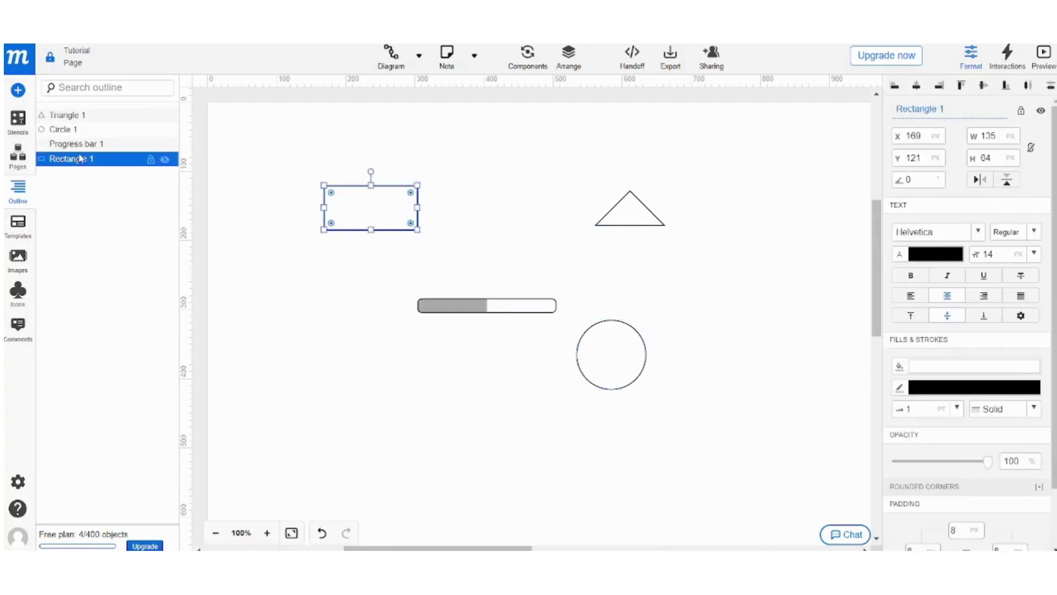
left_click(70, 116)
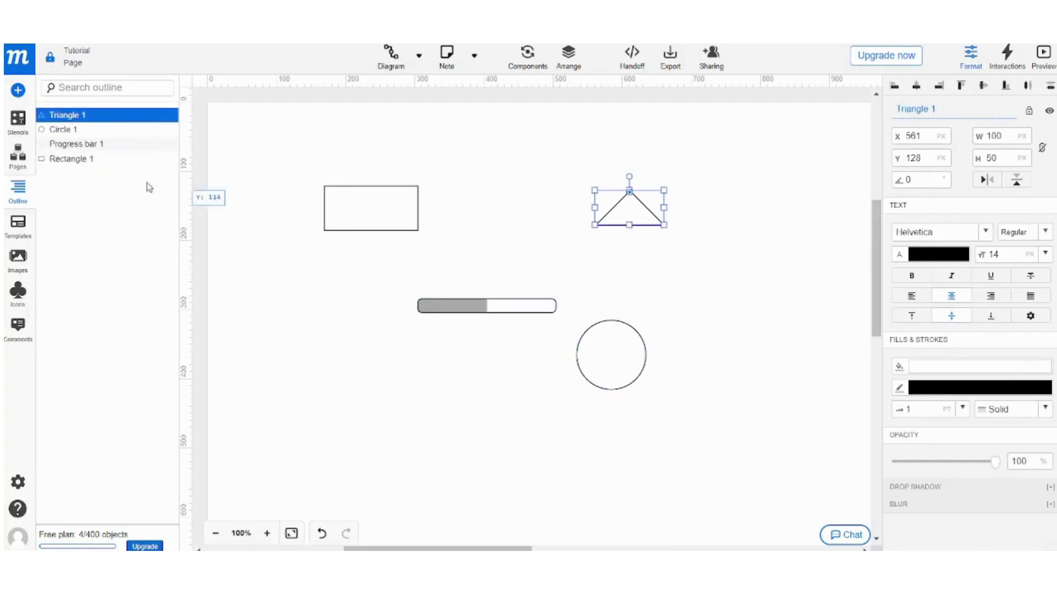
- Browse the template library, the project's images and the Material Icons set
left_click(17, 226)
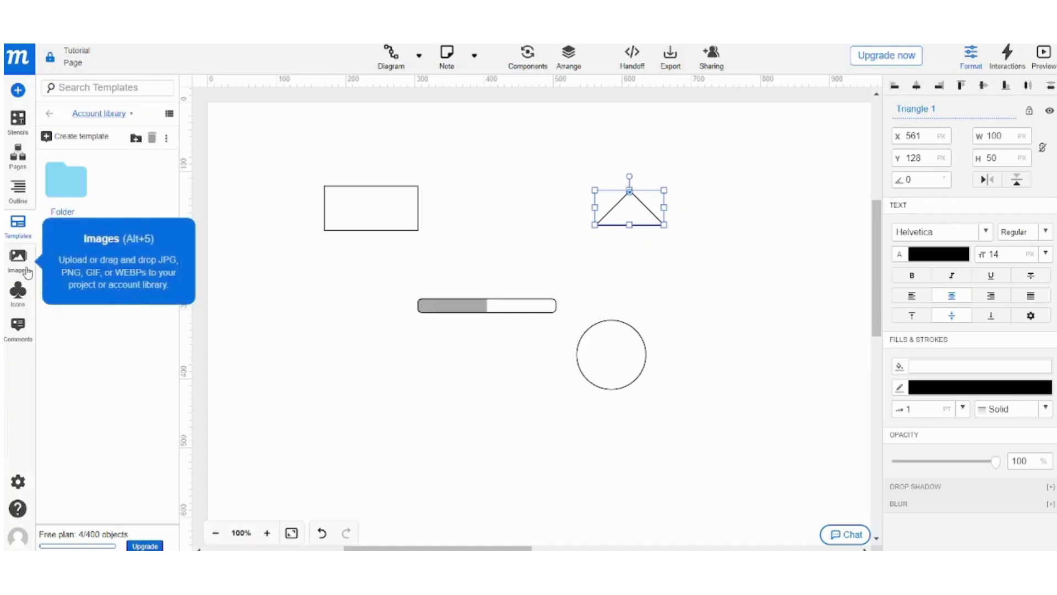
left_click(16, 265)
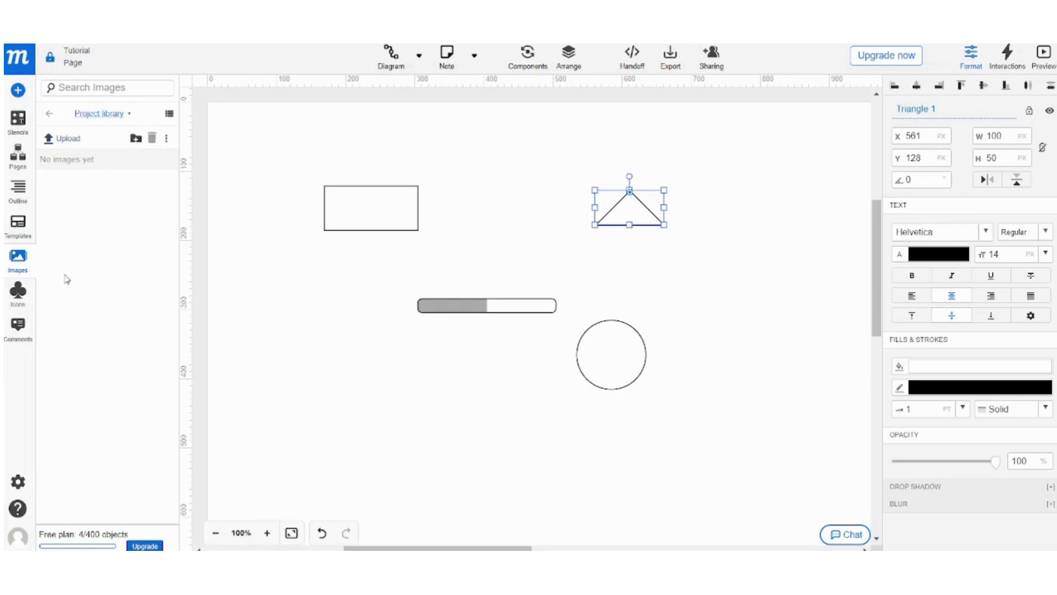
left_click(18, 295)
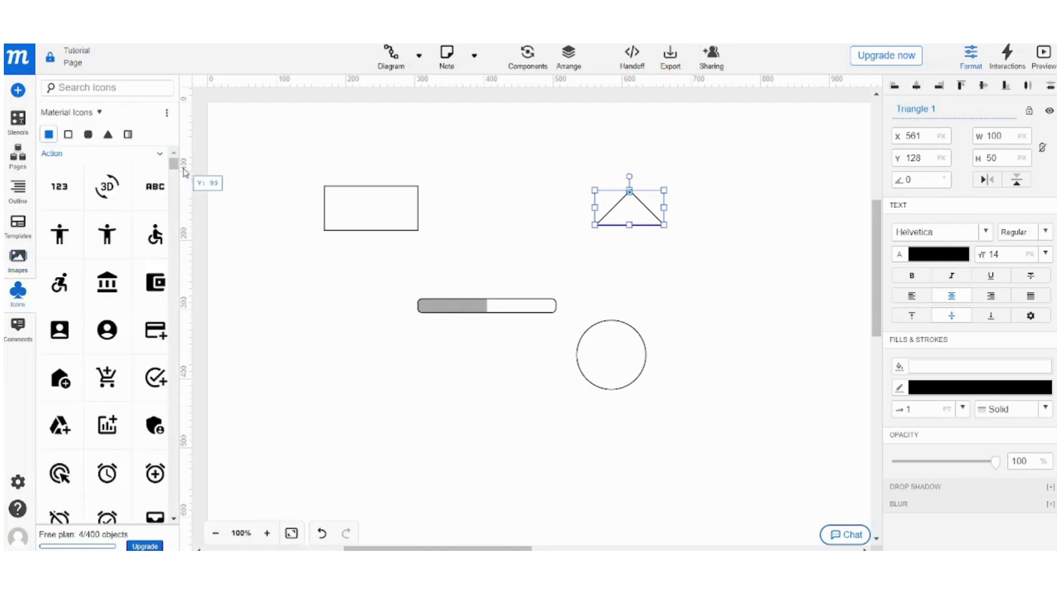
left_click_drag(175, 169, 175, 236)
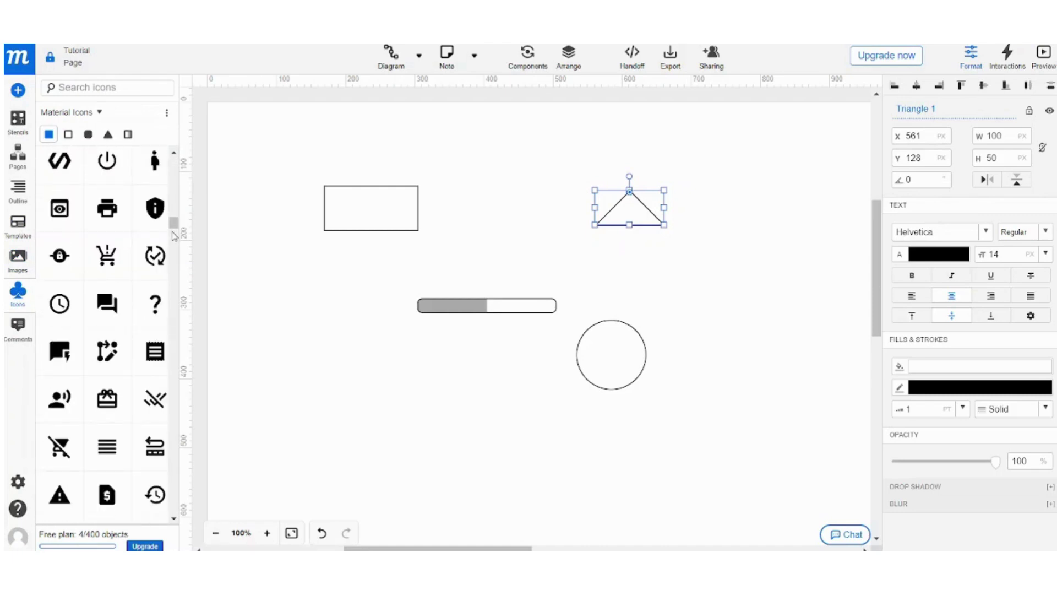
- Open the empty comments list, then look at the Settings and Account options
left_click(17, 339)
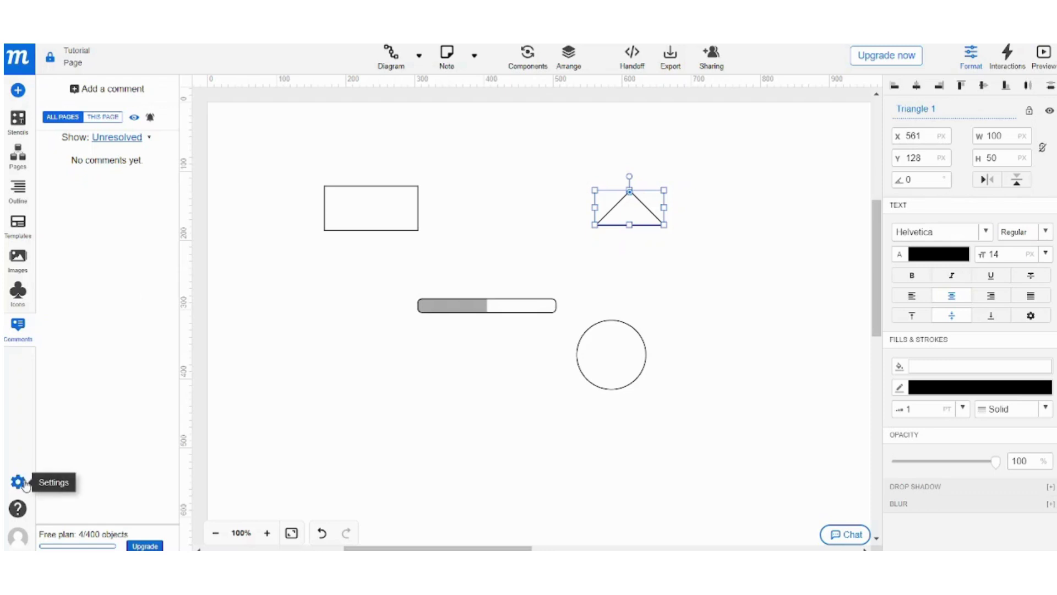
left_click(18, 481)
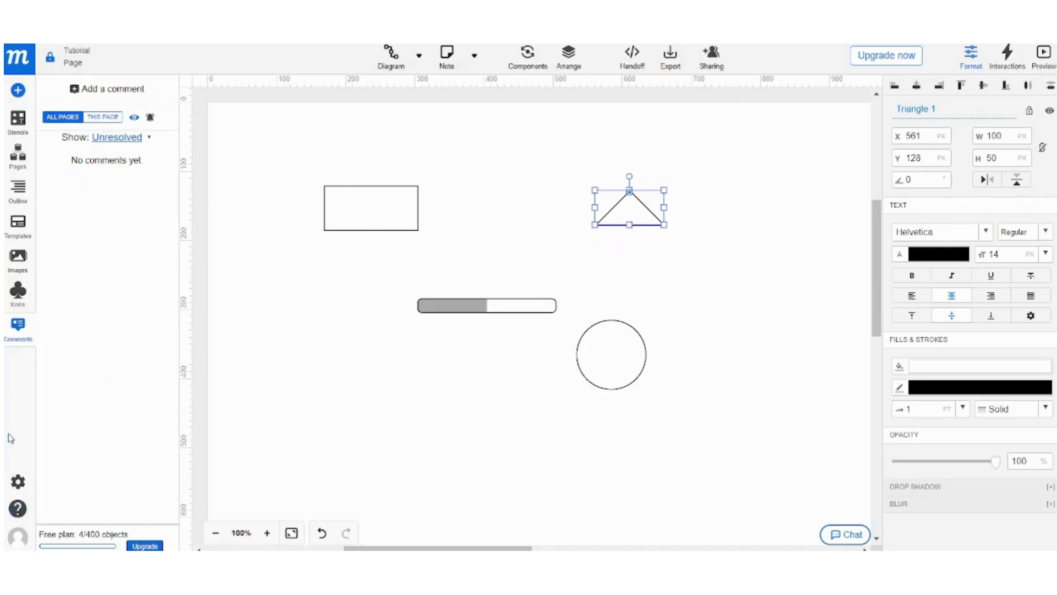
left_click(21, 541)
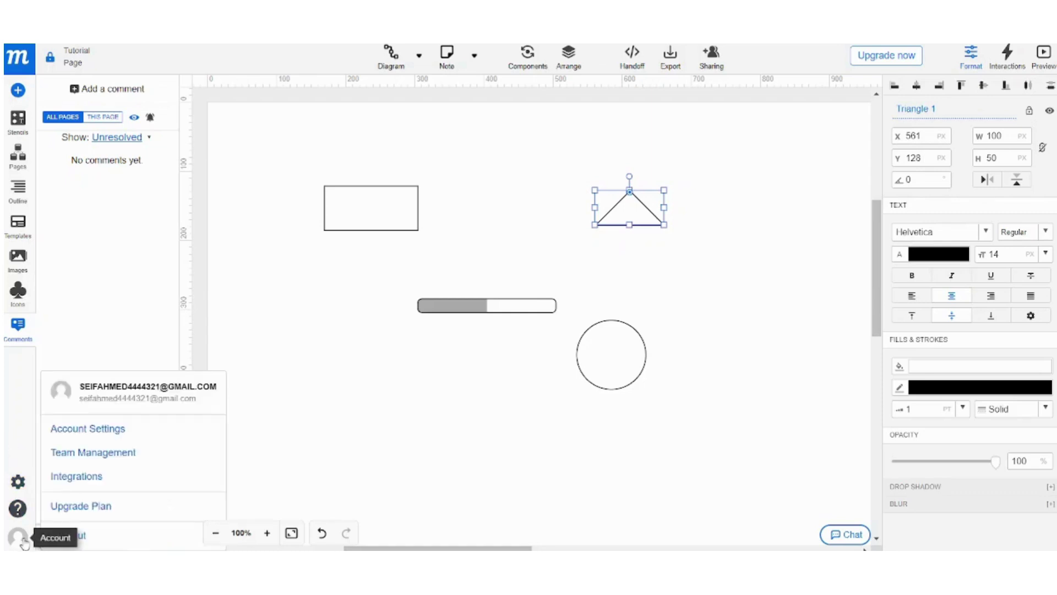
left_click(94, 275)
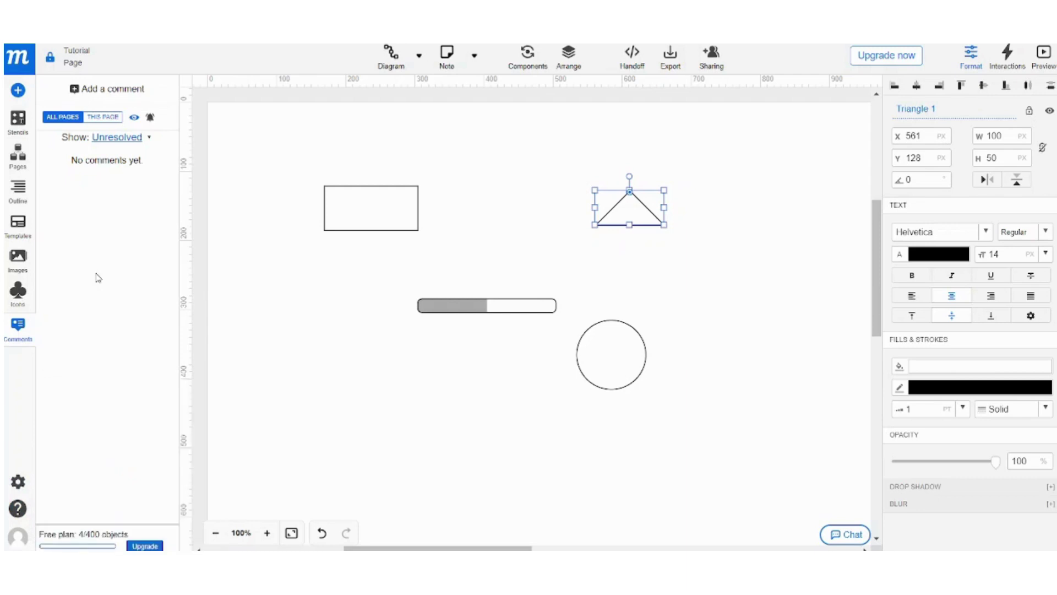
- Draw a connector arrow from the rectangle to the progress bar
left_click(419, 57)
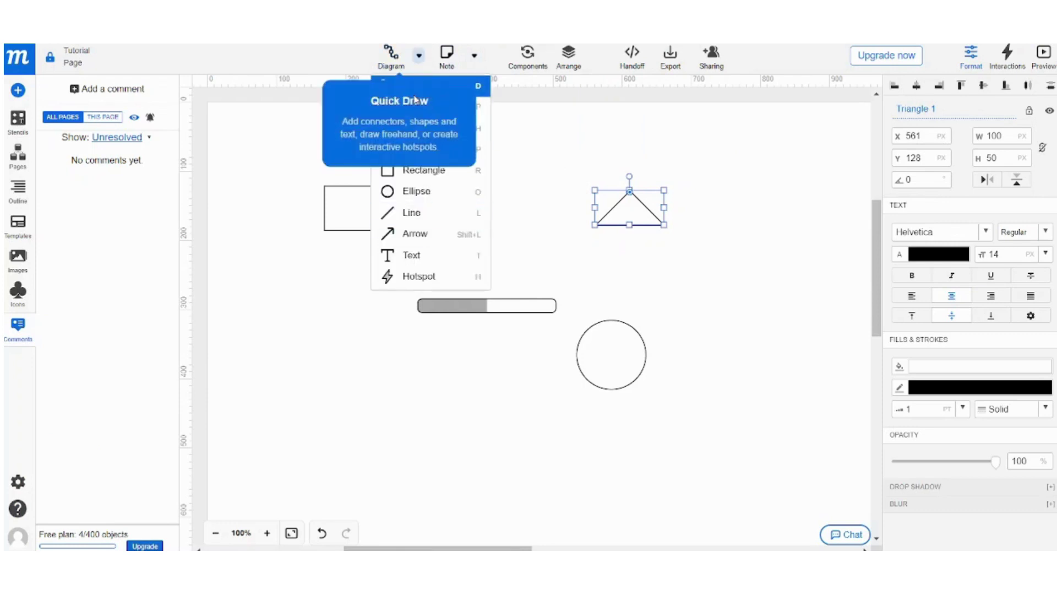
left_click(429, 87)
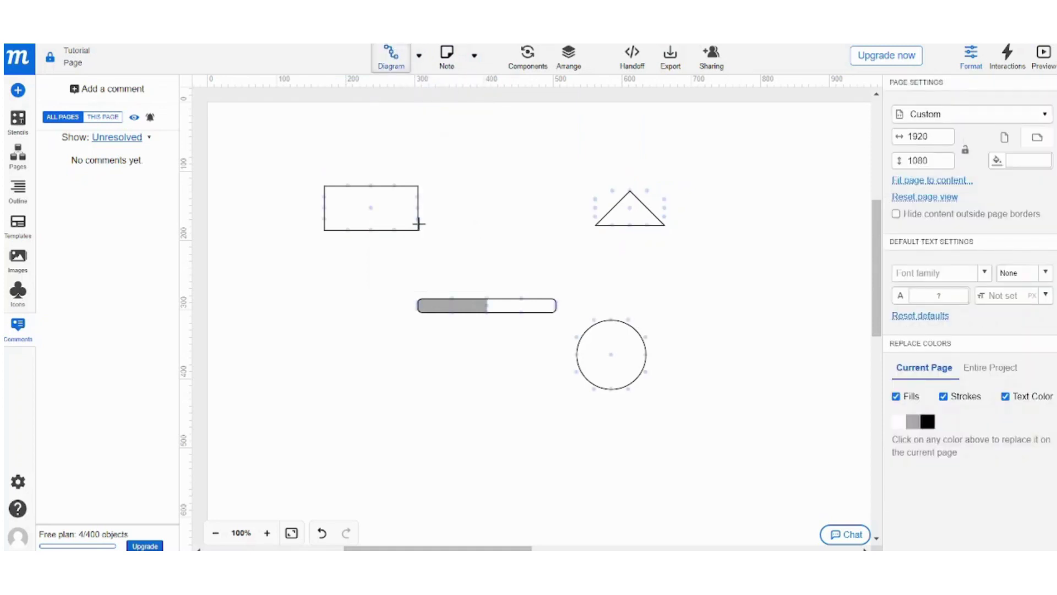
mouse_move(418, 218)
left_mouse_down()
mouse_move(527, 238)
mouse_move(611, 300)
mouse_move(439, 297)
mouse_move(544, 349)
mouse_move(578, 337)
mouse_move(522, 297)
mouse_move(411, 302)
mouse_move(477, 297)
left_mouse_up()
- Scribble with the pencil and undo it, then draw a yellow highlighter stroke across the top
left_click(419, 55)
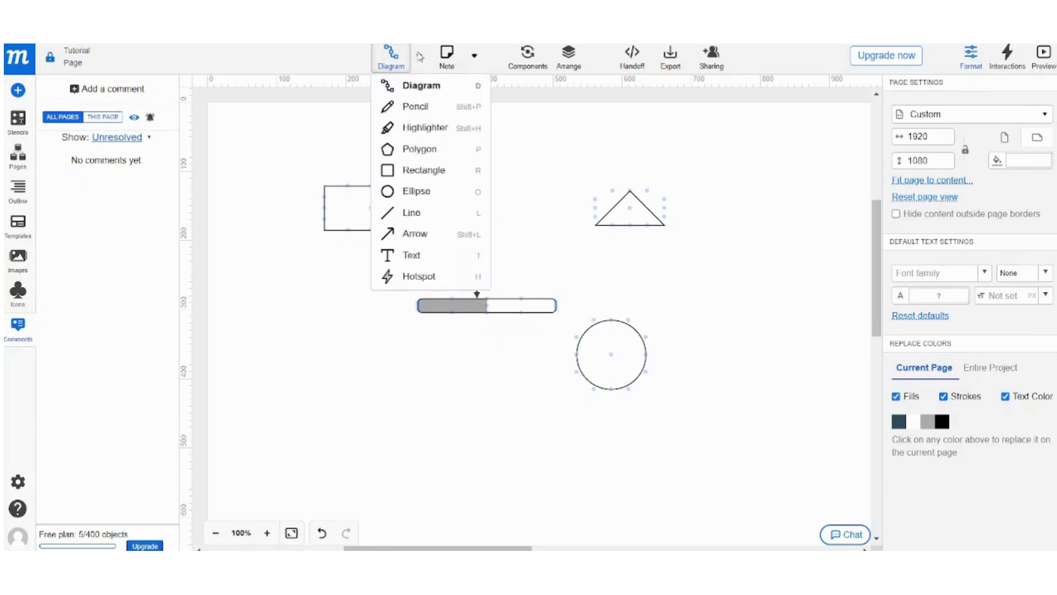
left_click(418, 107)
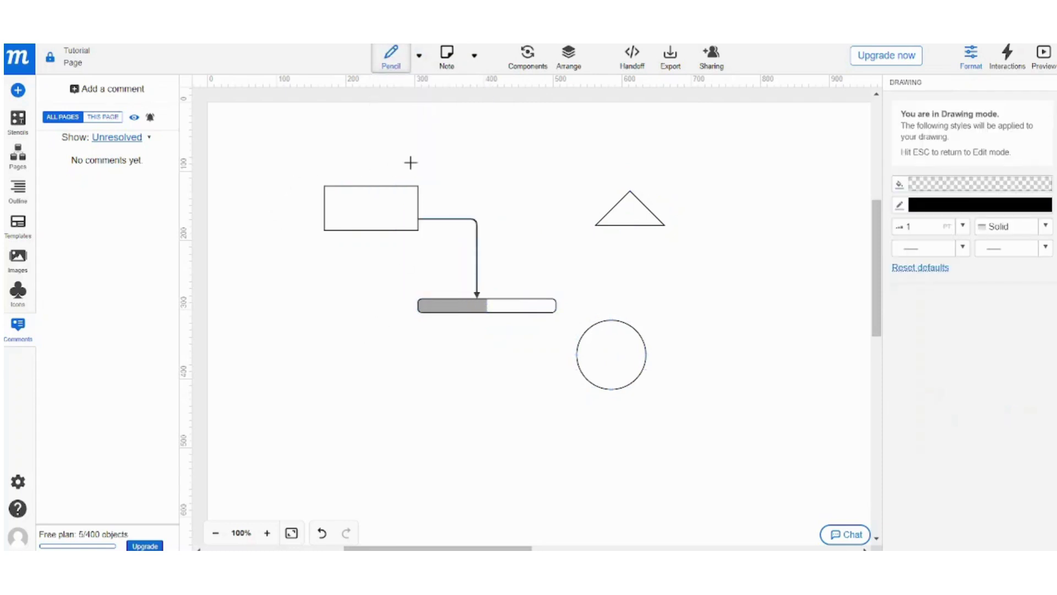
mouse_move(538, 152)
left_mouse_down()
mouse_move(578, 147)
mouse_move(756, 179)
mouse_move(604, 134)
mouse_move(848, 190)
mouse_move(707, 177)
mouse_move(796, 165)
mouse_move(752, 176)
mouse_move(774, 139)
left_mouse_up()
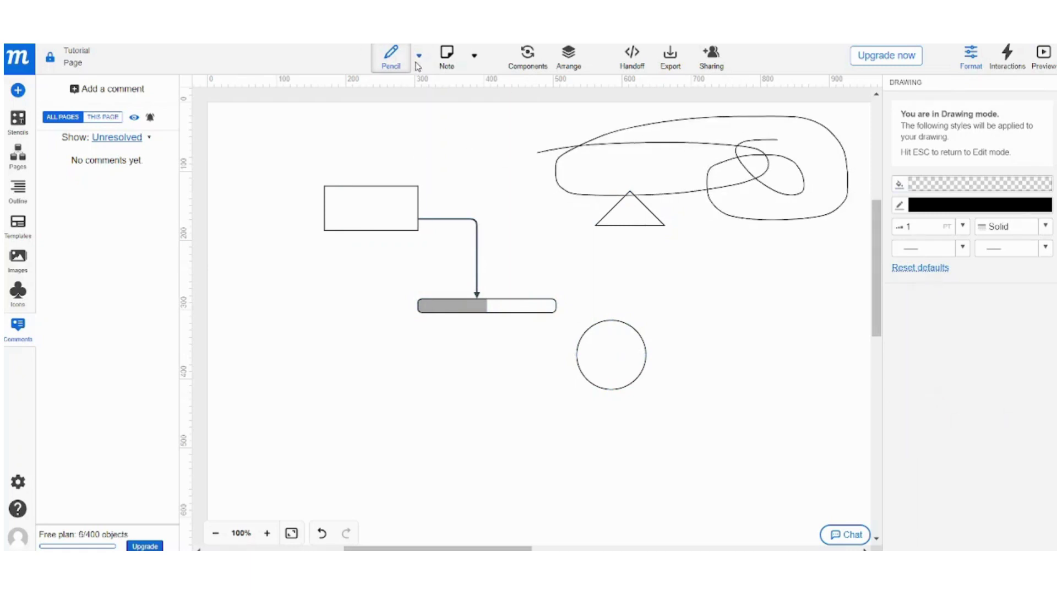
key("ctrl+z")
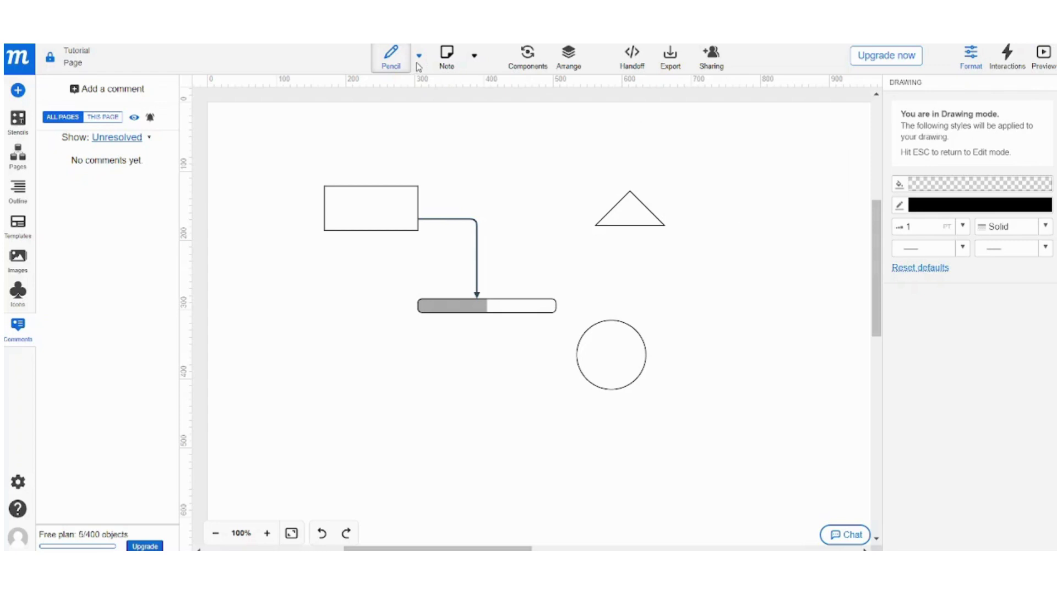
left_click(419, 56)
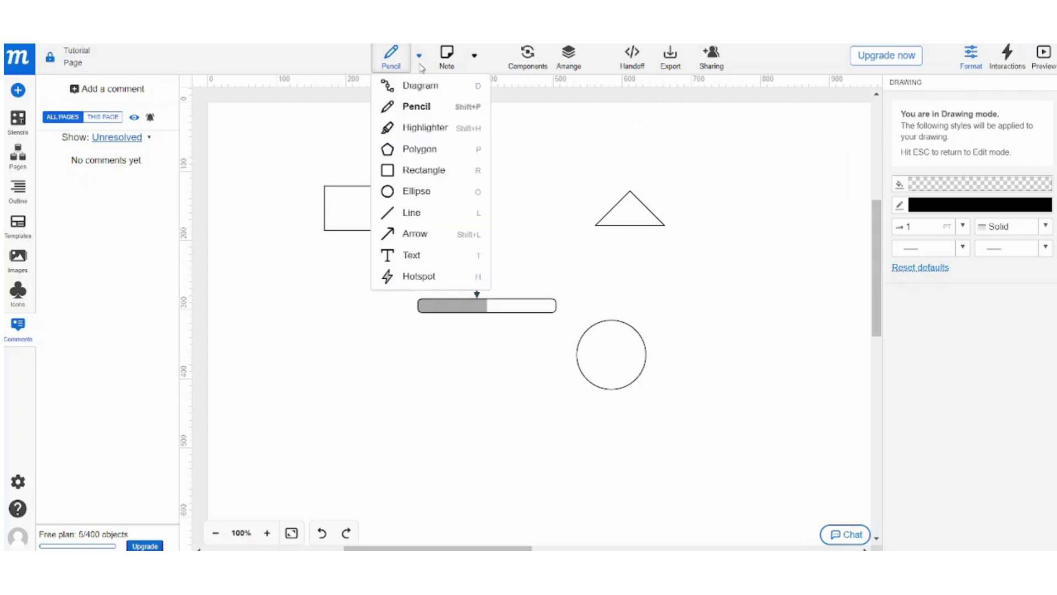
left_click(427, 128)
left_click_drag(483, 125, 623, 127)
left_click(419, 56)
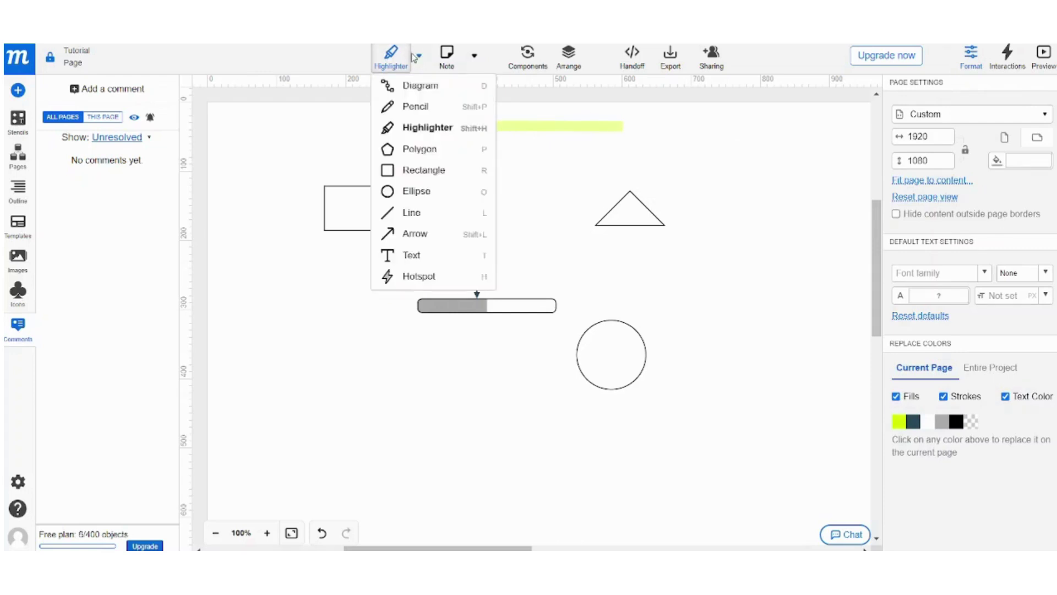
- Draw a five-corner polygon, then undo it
left_click(415, 151)
left_click(266, 329)
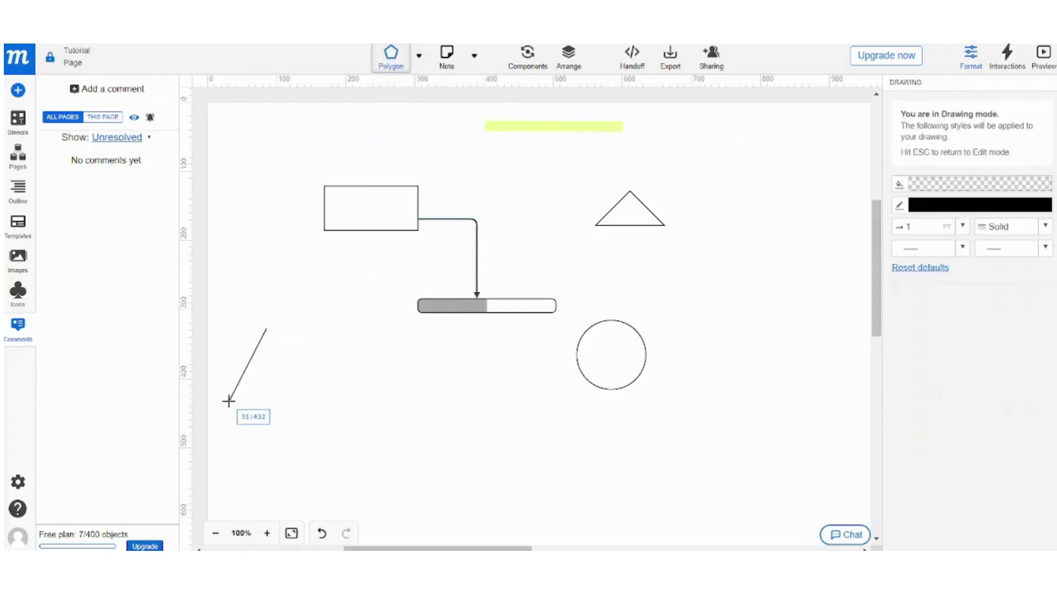
left_click(228, 401)
left_click(300, 443)
left_click(425, 412)
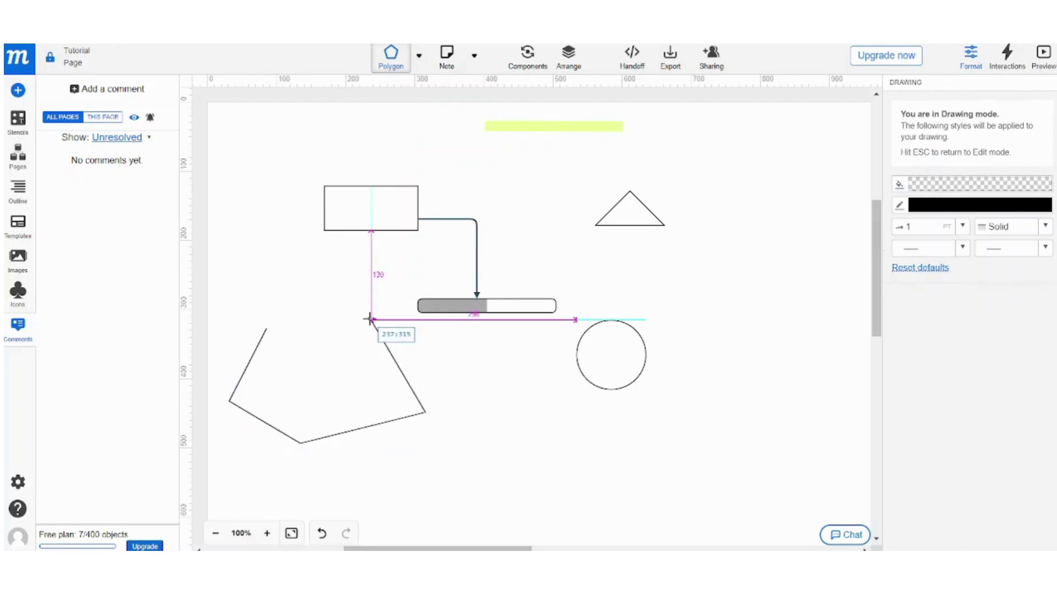
left_click(371, 319)
left_click(267, 329)
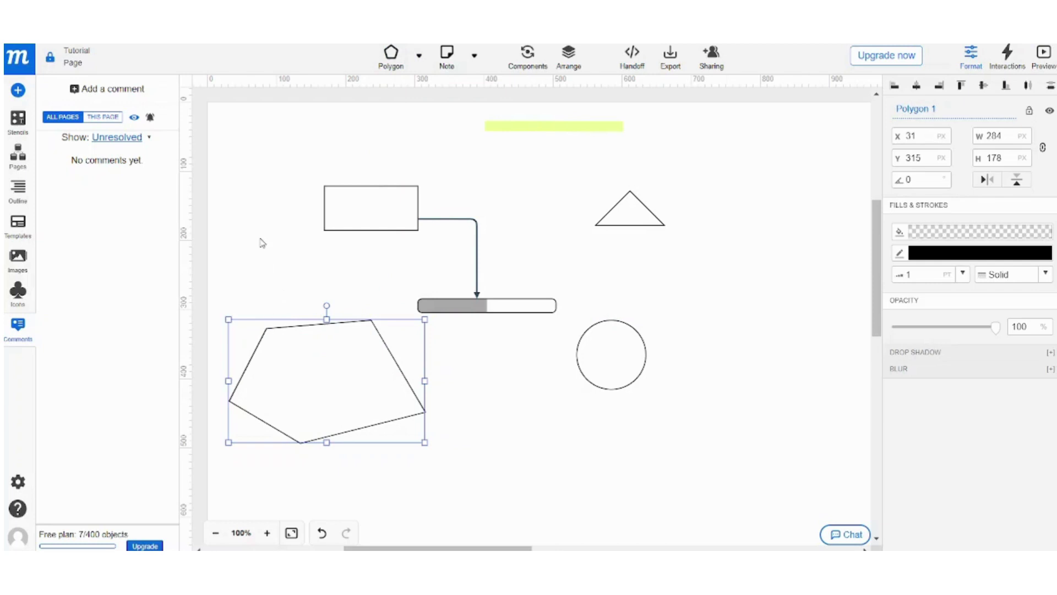
key("ctrl+z")
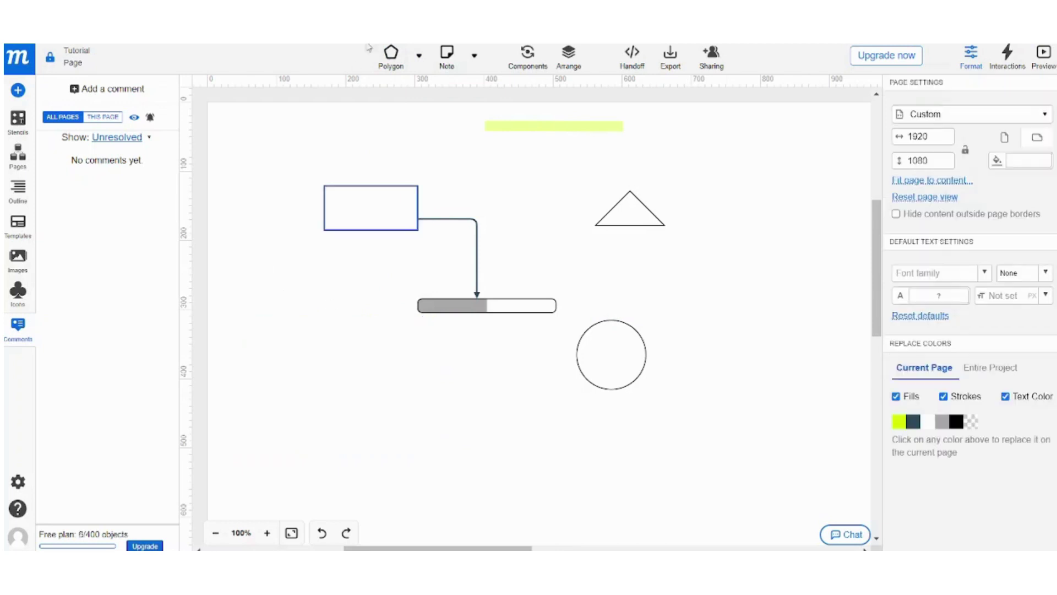
- Draw a closed four-sided polygon, 222×186 at X 65, Y 273, below the rectangle
left_click(401, 47)
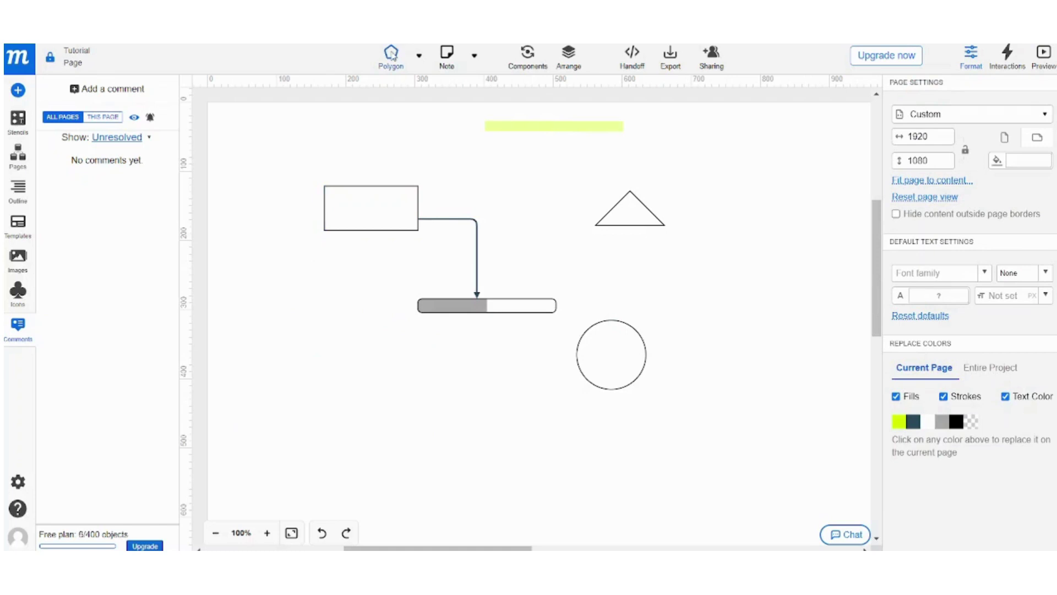
left_click(313, 292)
left_click(253, 350)
left_click(362, 419)
left_click(405, 384)
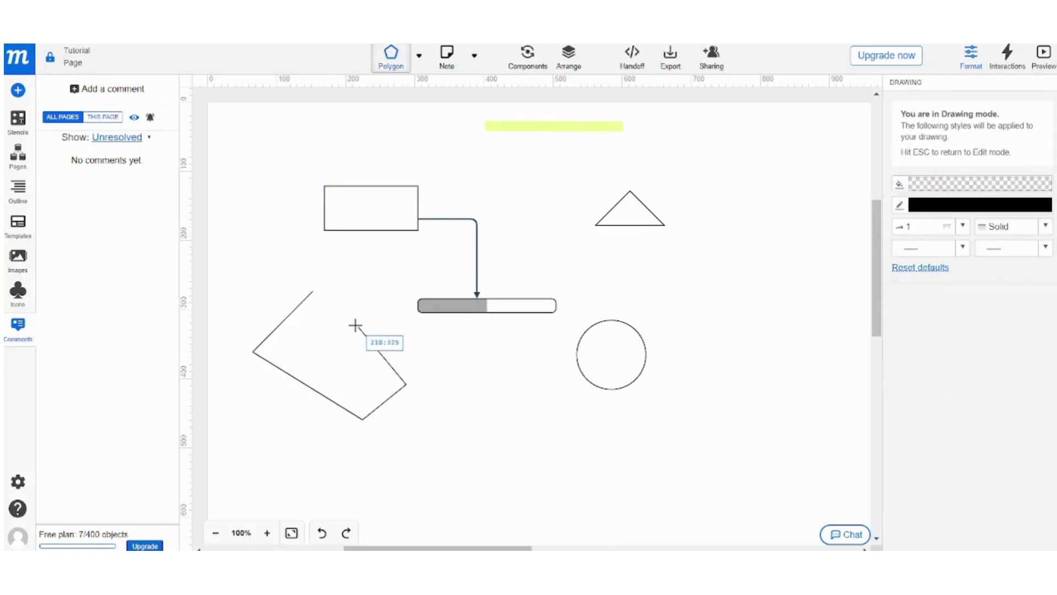
left_click(313, 291)
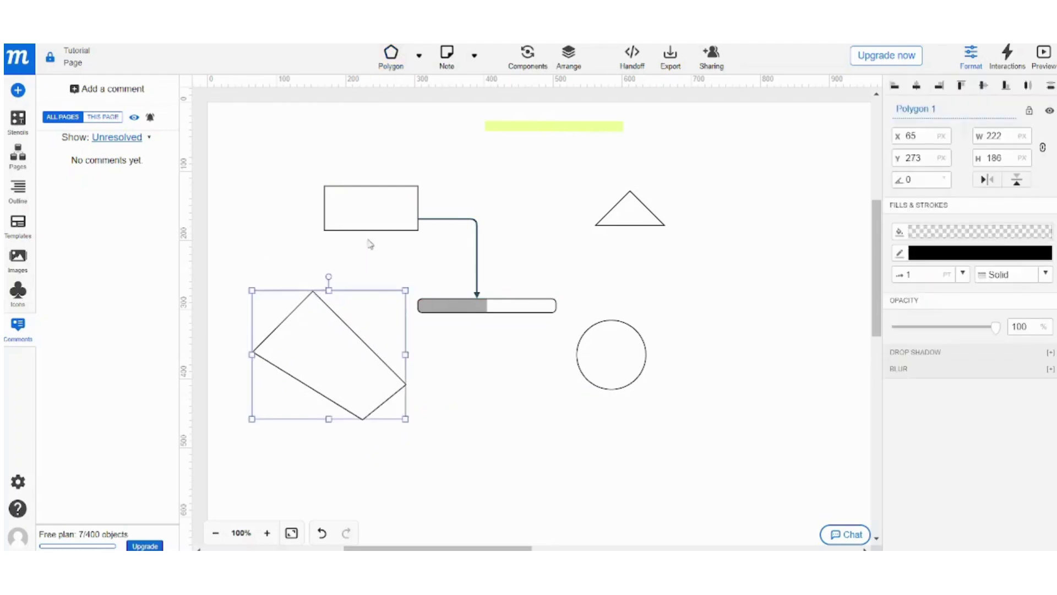
left_click(418, 56)
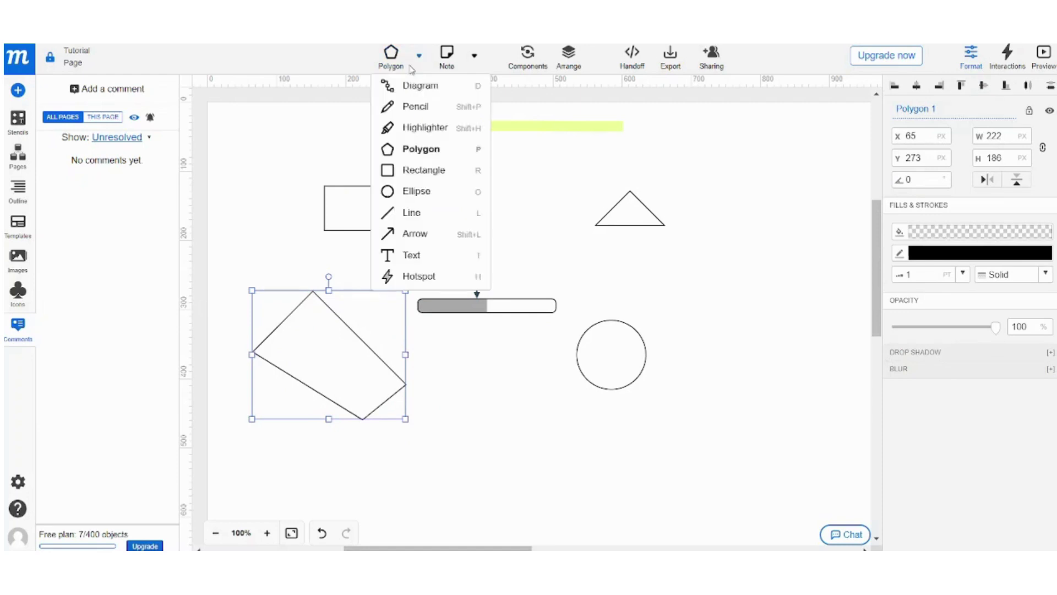
- Draw a tall oval at right, then a flat oval and a 133×133 circle below
left_click(417, 192)
left_click_drag(724, 325, 828, 446)
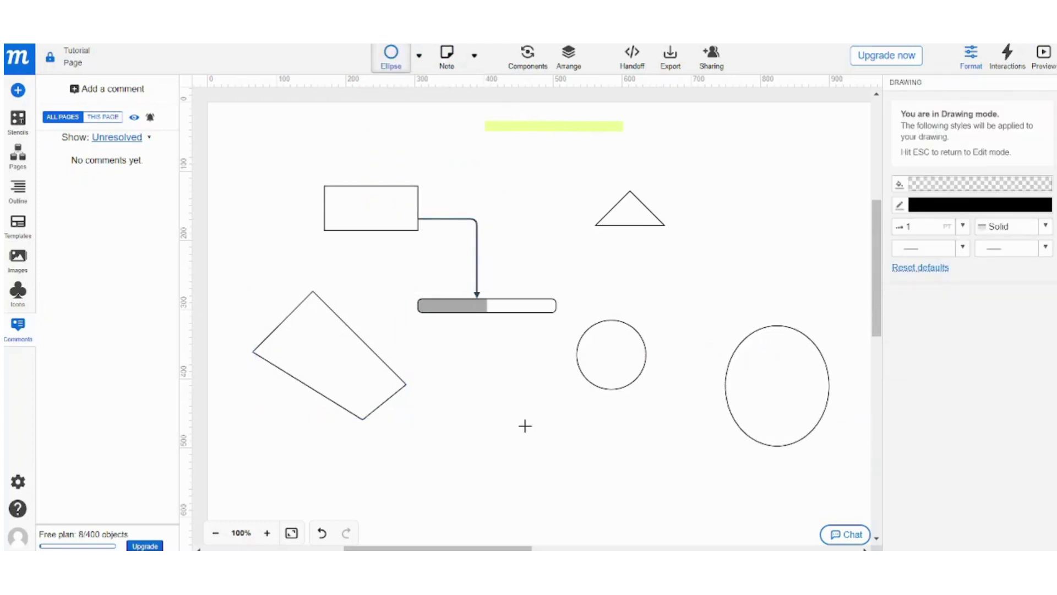
left_click_drag(499, 427, 589, 479)
left_click_drag(474, 397, 361, 469)
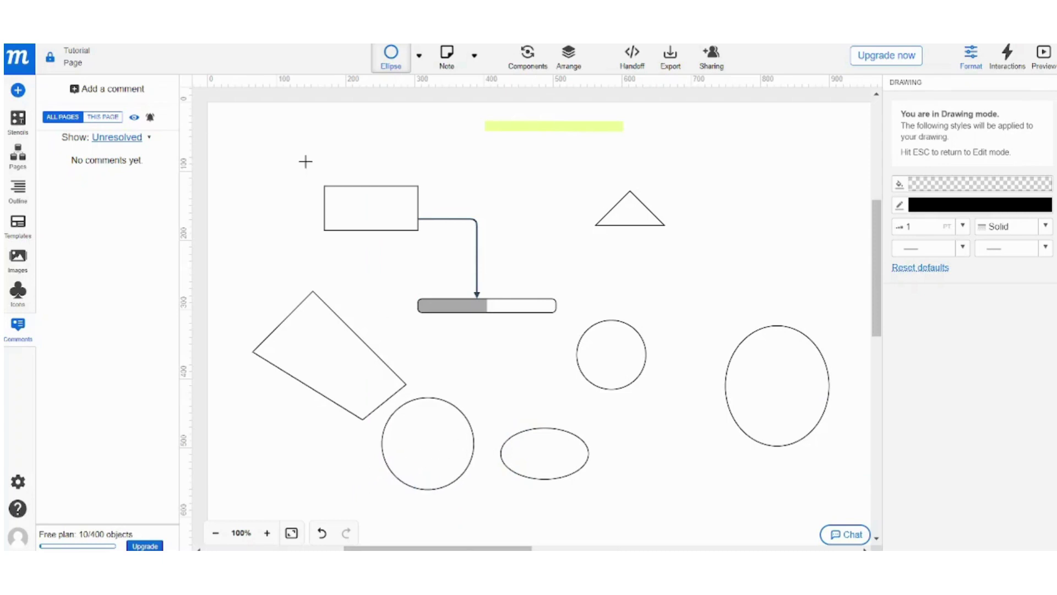
left_click(419, 57)
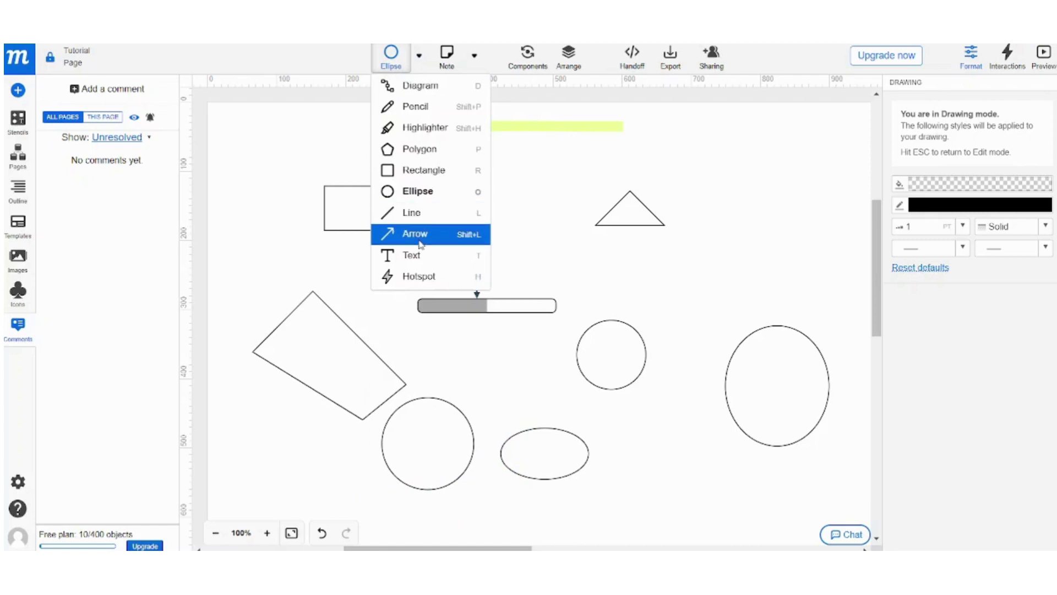
- Draw a text box at the page's top right and type Content
left_click(423, 261)
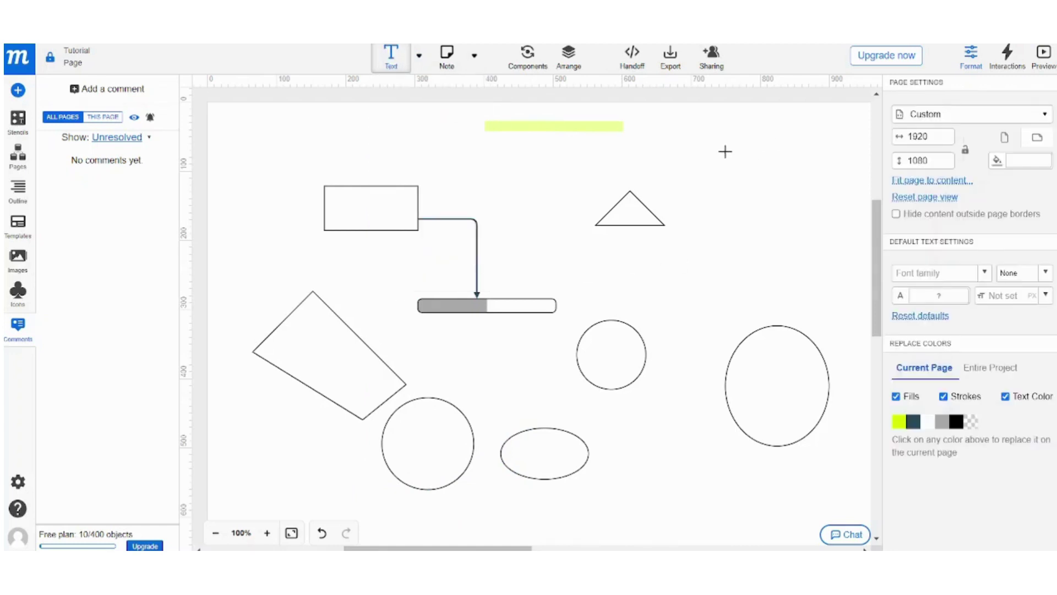
left_click_drag(724, 151, 851, 214)
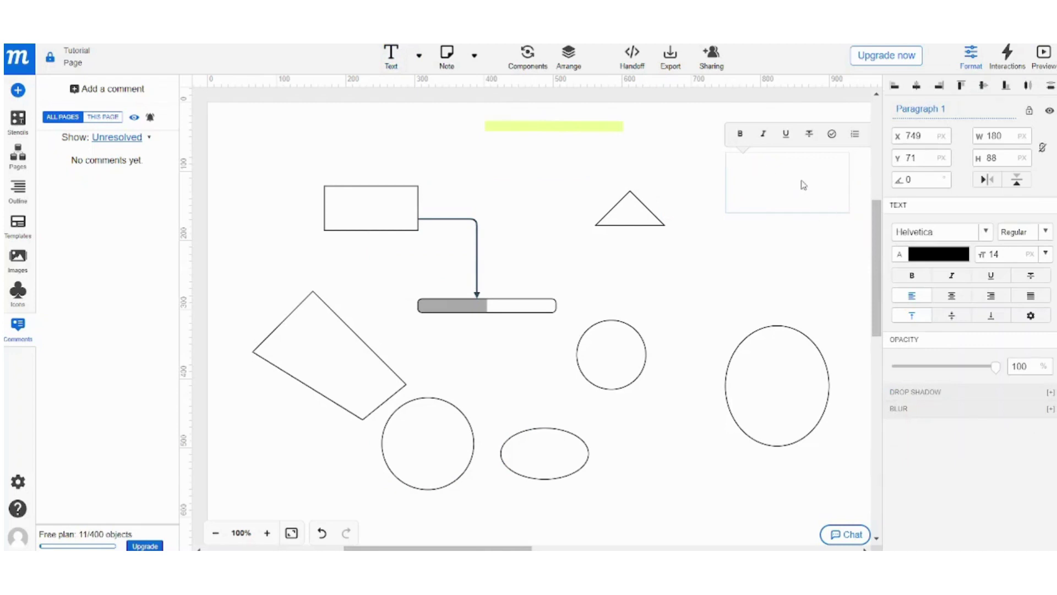
type("sweq")
type("Cotn")
type("tent")
left_click_drag(775, 160, 726, 158)
left_click(917, 231)
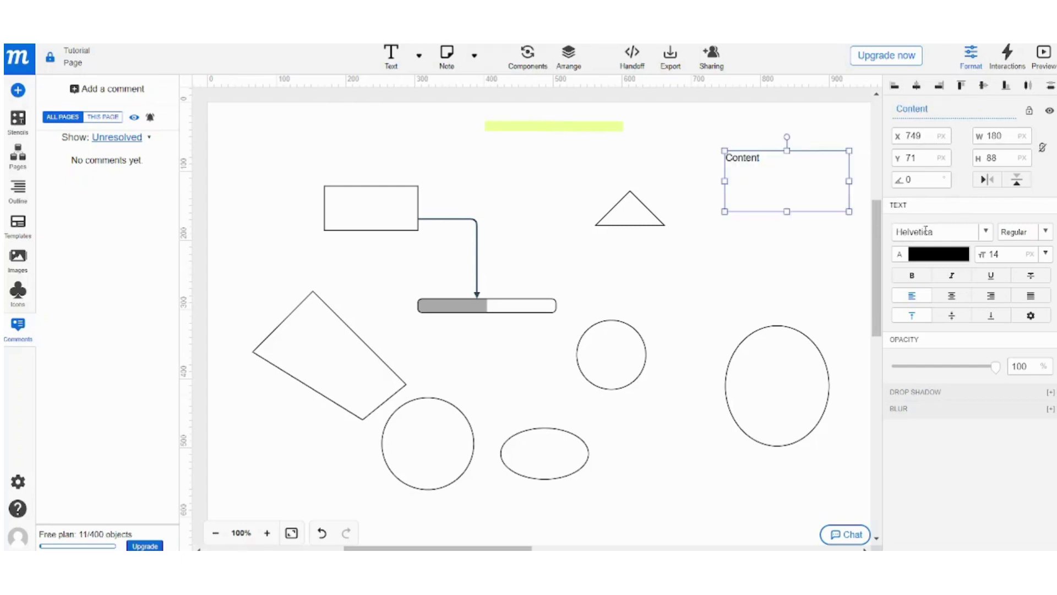
- Set the Content text to Times New Roman and colour it dark red
double_click(817, 184)
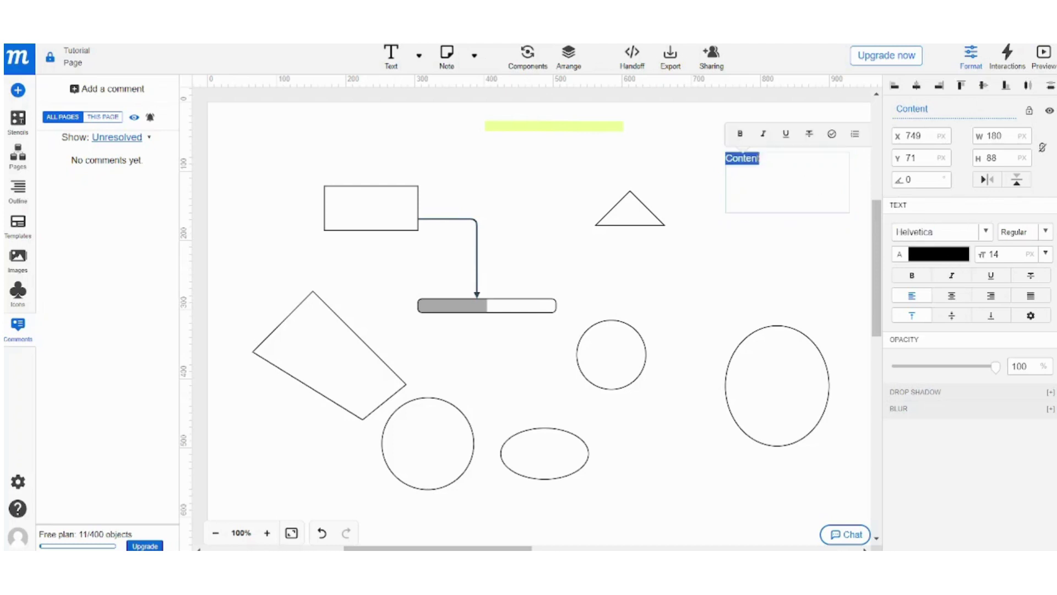
left_click(986, 233)
left_click(944, 282)
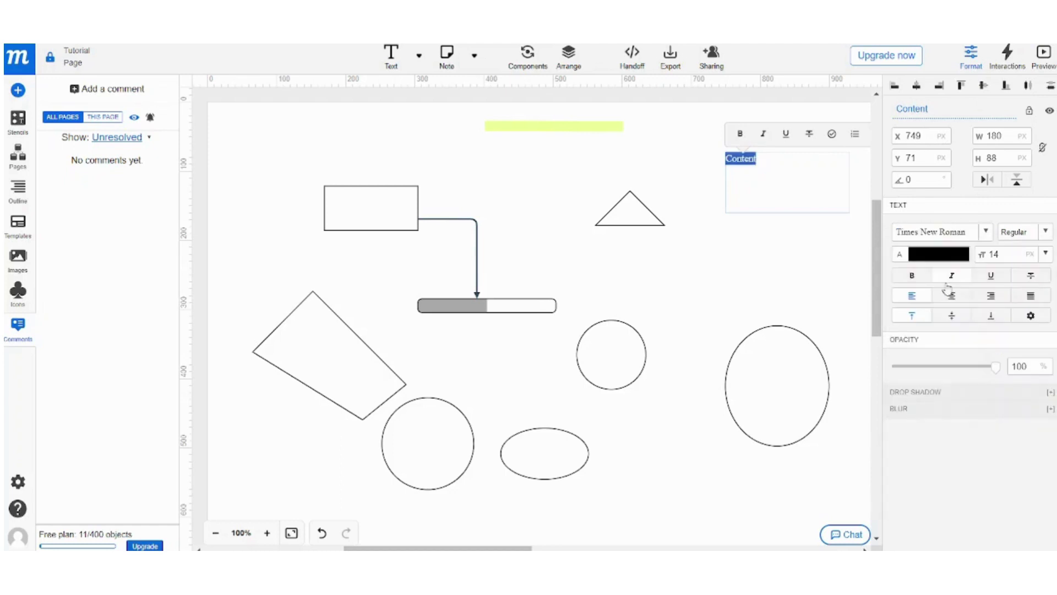
left_click(924, 259)
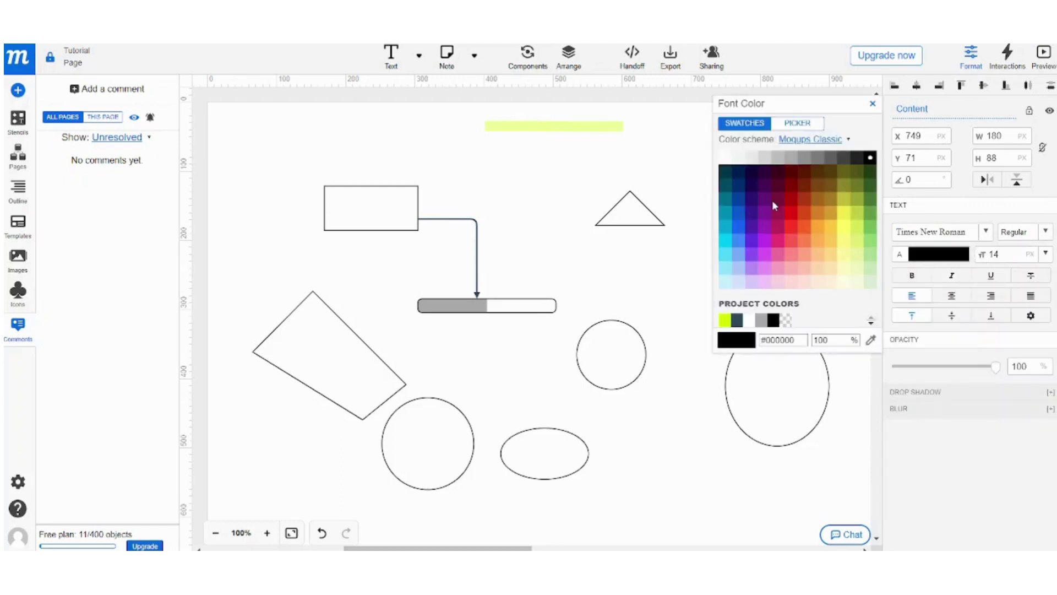
left_click(791, 201)
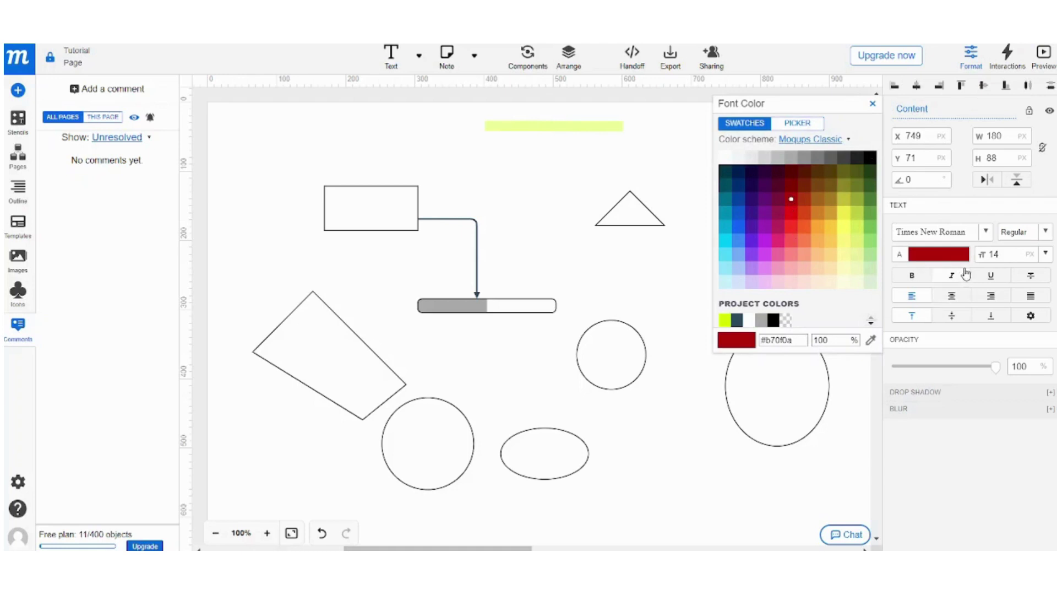
left_click(618, 156)
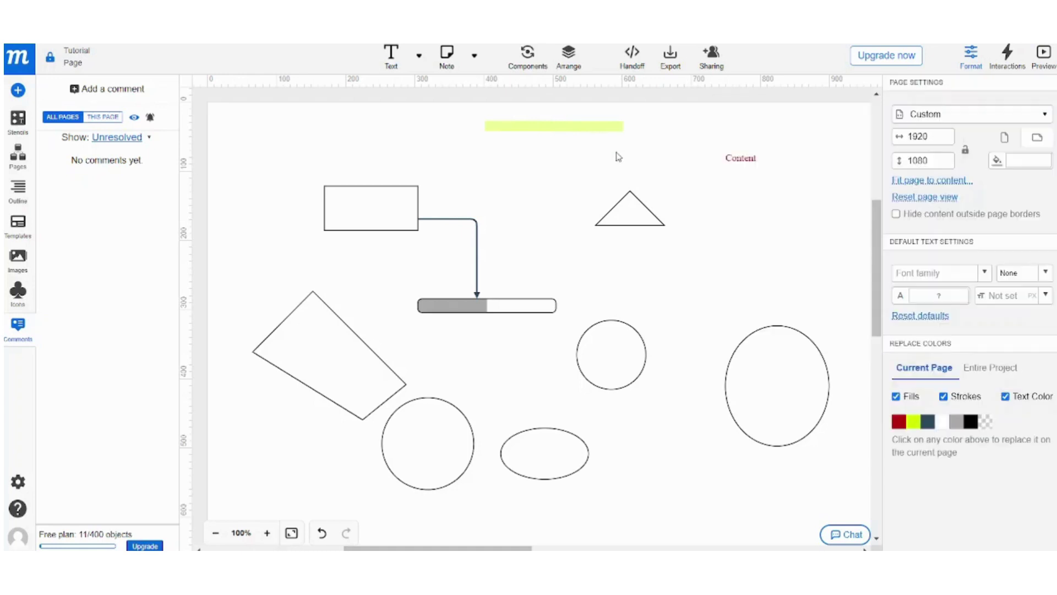
left_click(420, 56)
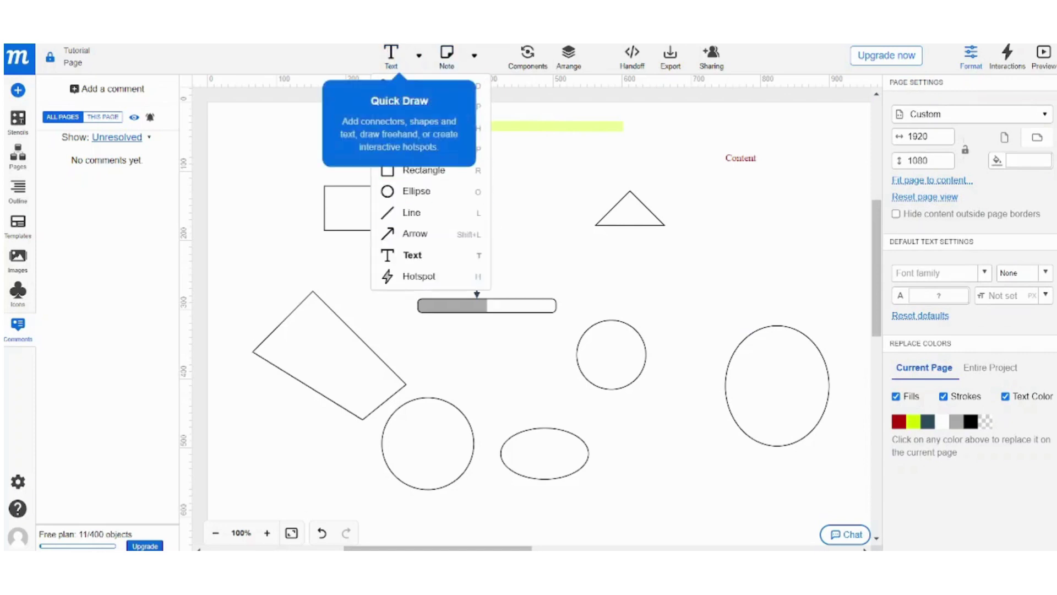
left_click(419, 55)
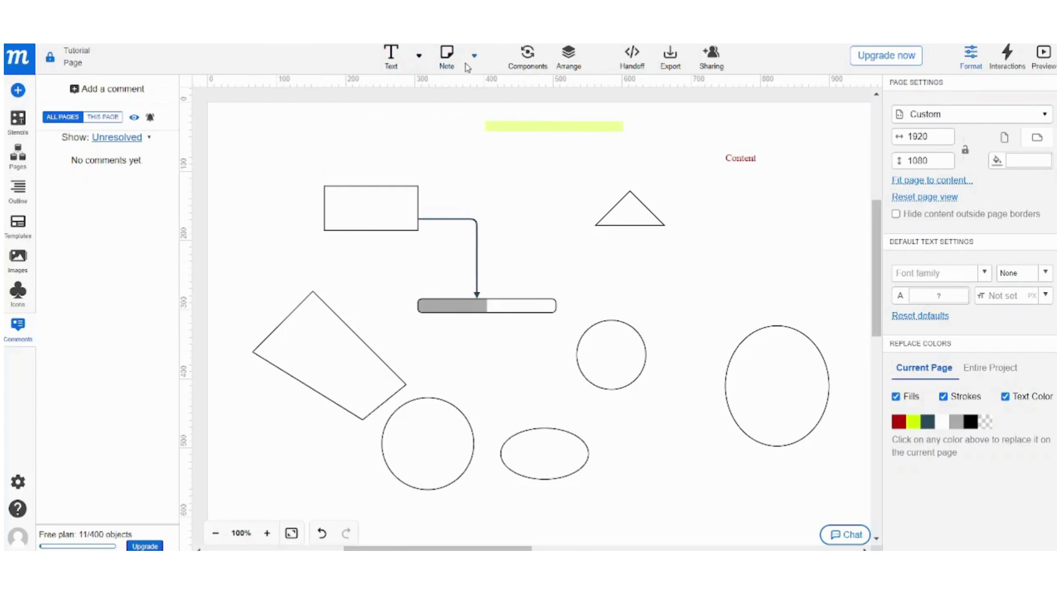
left_click(467, 66)
left_click(560, 61)
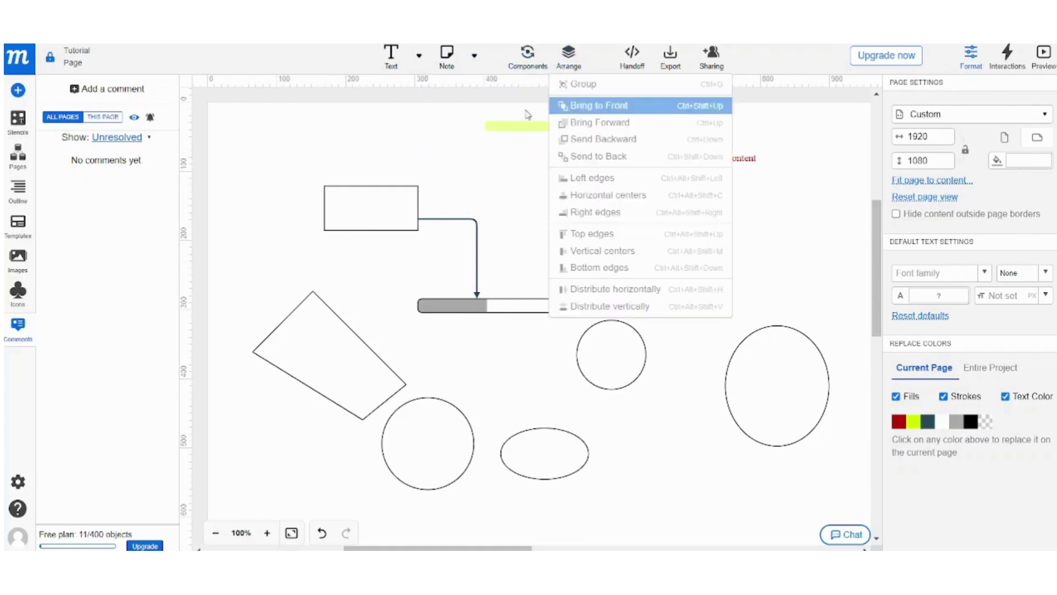
left_click(457, 134)
left_click(605, 380)
left_click(670, 377)
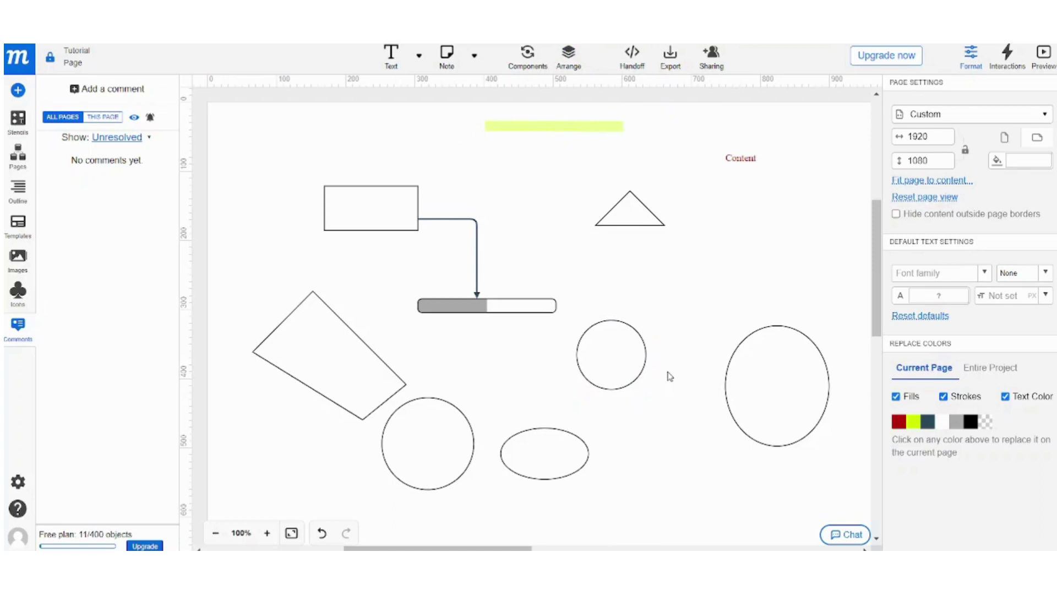
- Move the triangle onto the small circle's left side and fill it red
left_click_drag(629, 226, 582, 361)
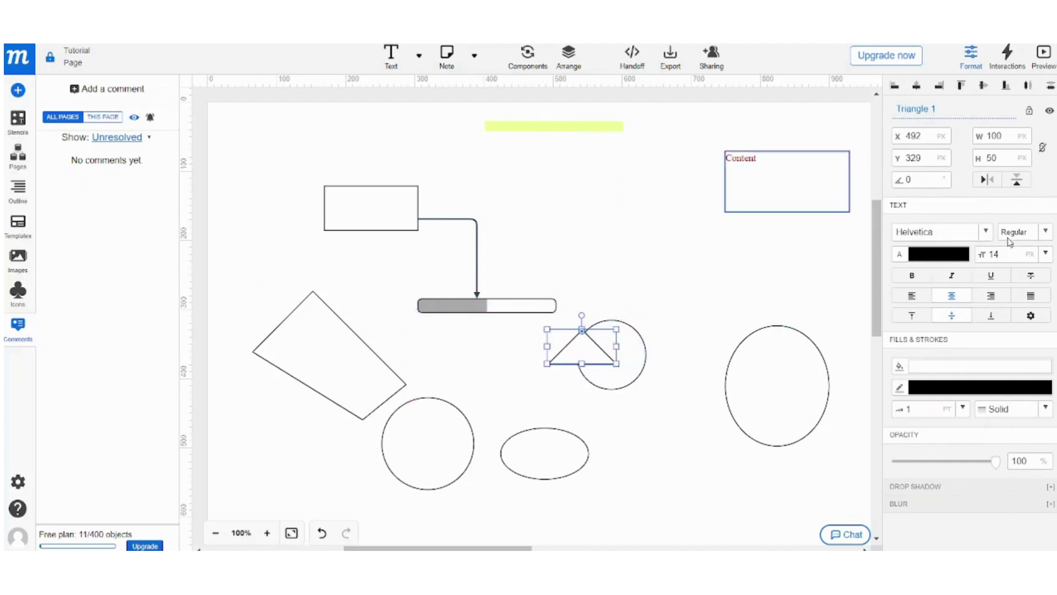
left_click(922, 365)
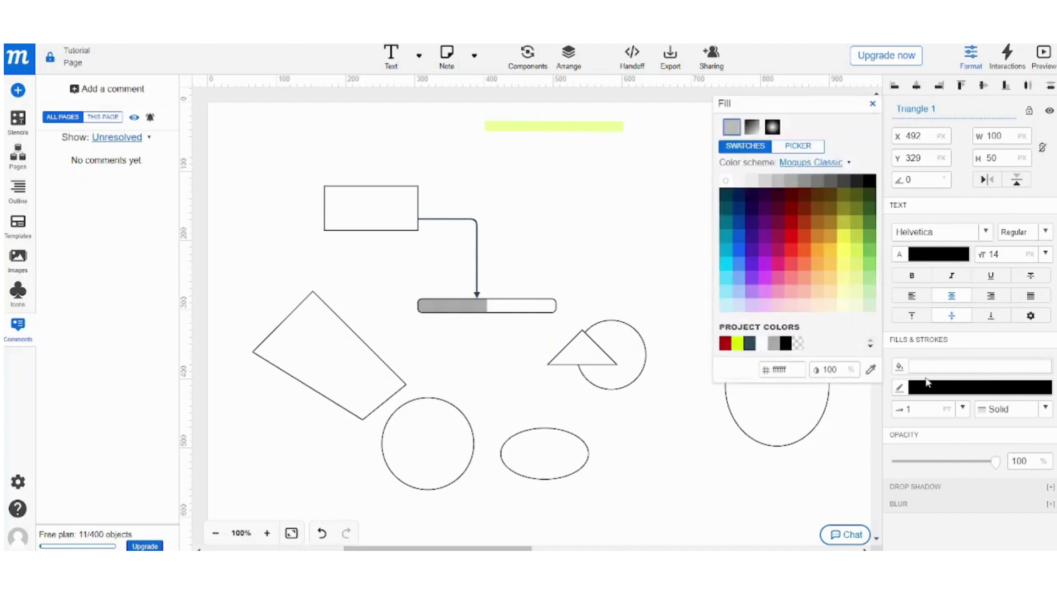
left_click(793, 237)
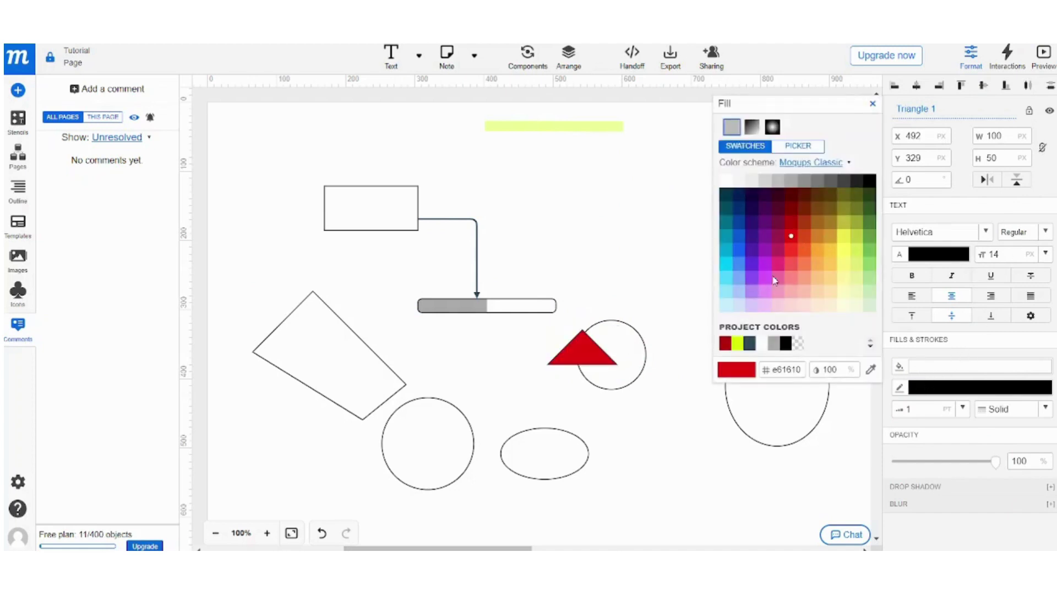
- Fill the small circle orange, then reselect the red triangle
left_click(628, 359)
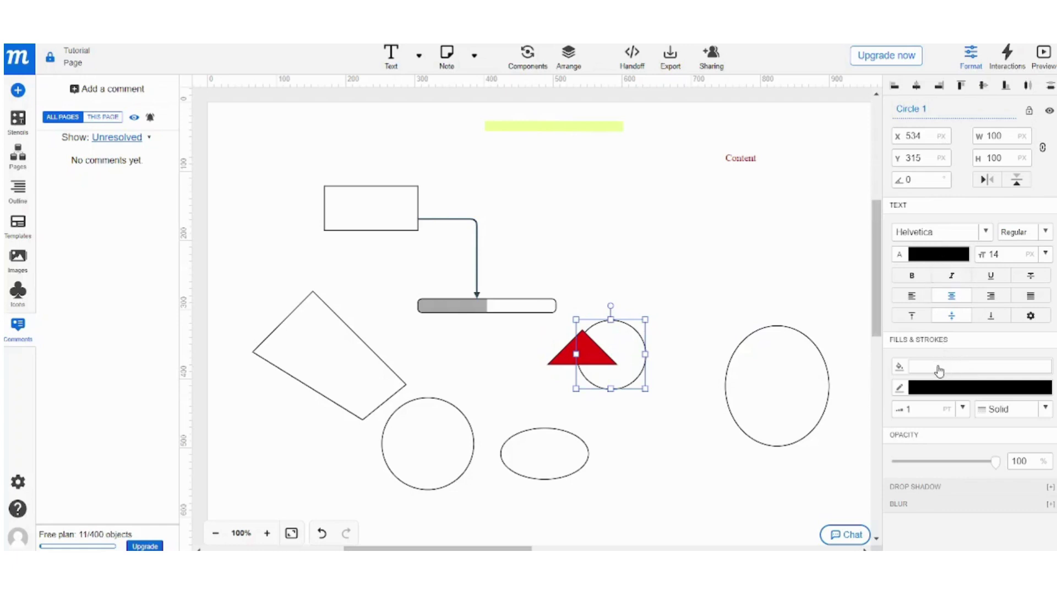
left_click(936, 367)
left_click(823, 267)
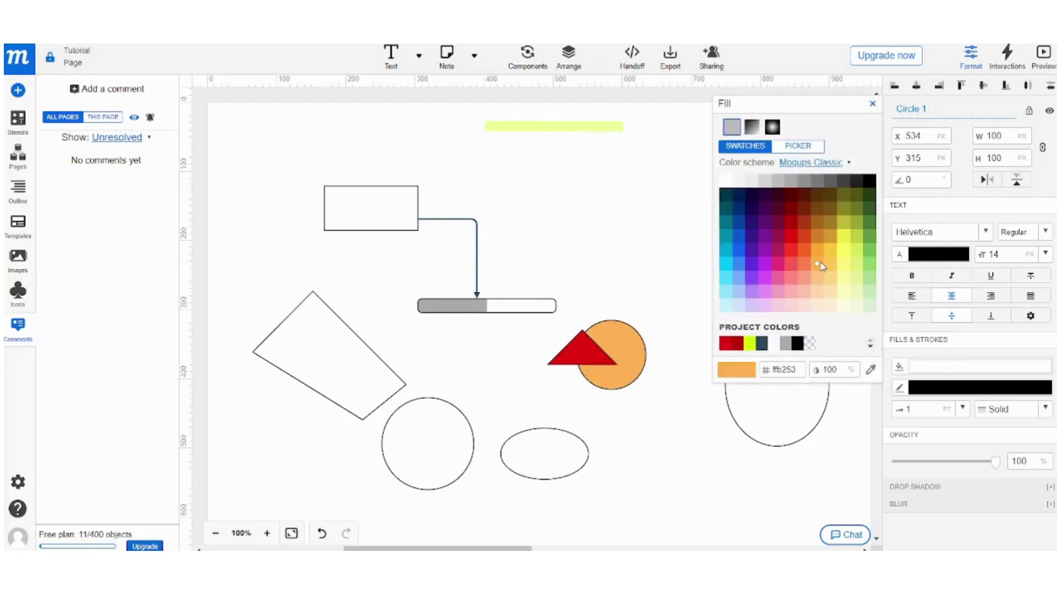
left_click(600, 309)
left_click(600, 370)
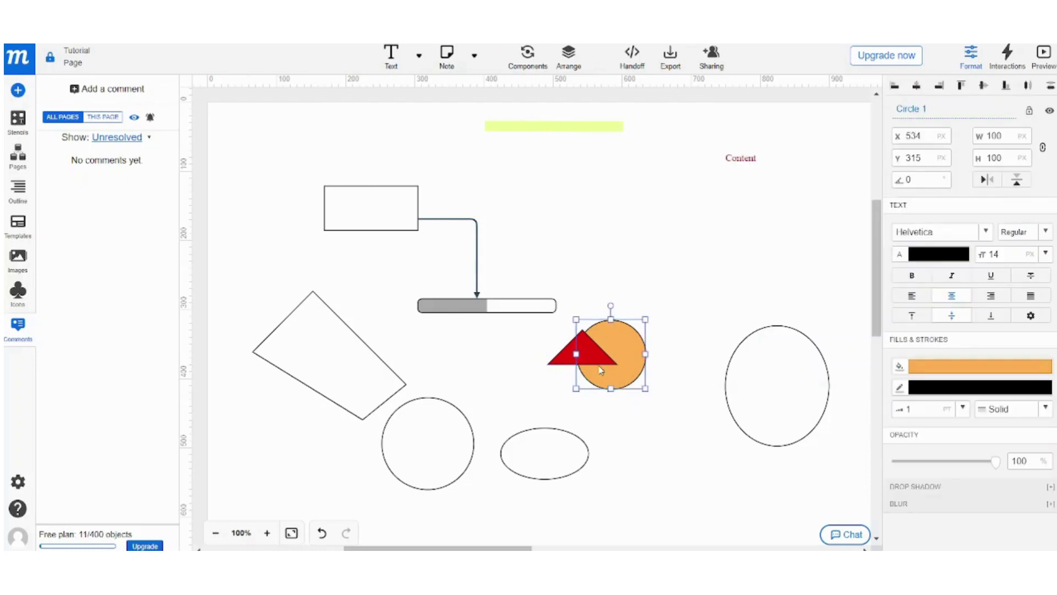
left_click(566, 361)
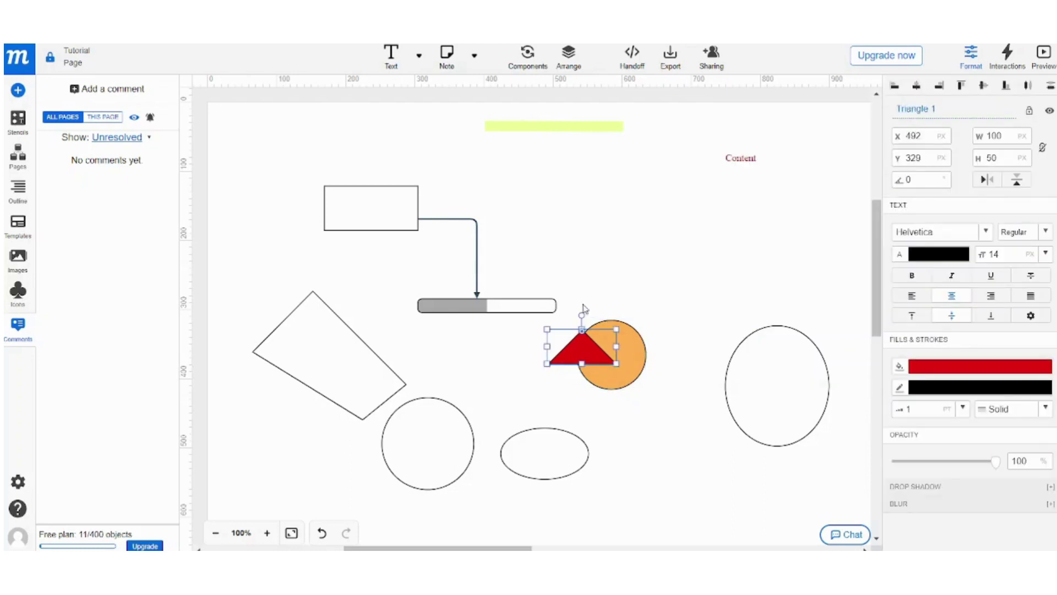
- Send the red triangle backward behind the orange circle and clear the selection
left_click(569, 55)
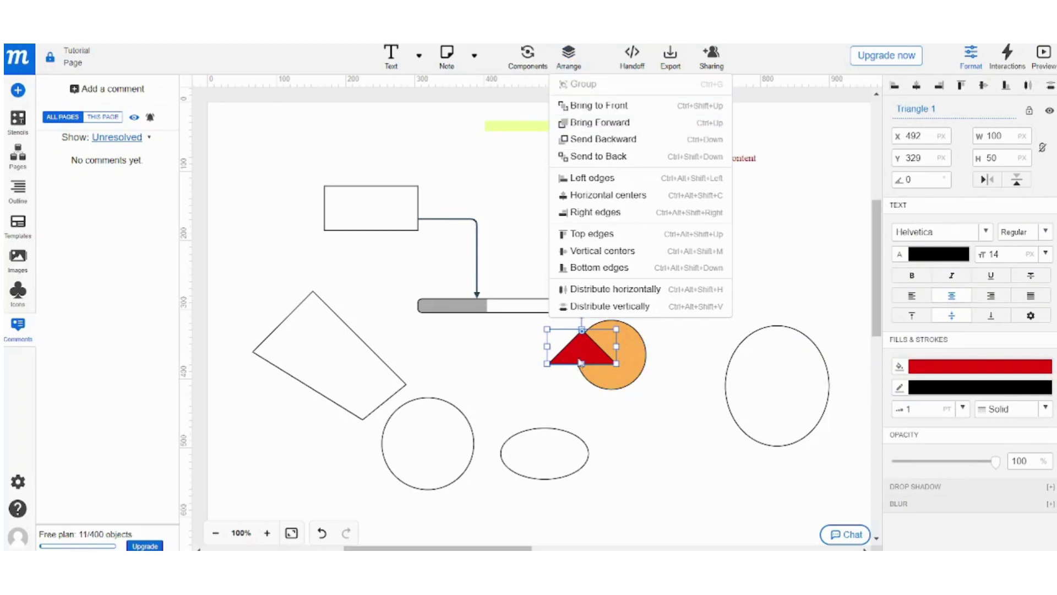
left_click(623, 138)
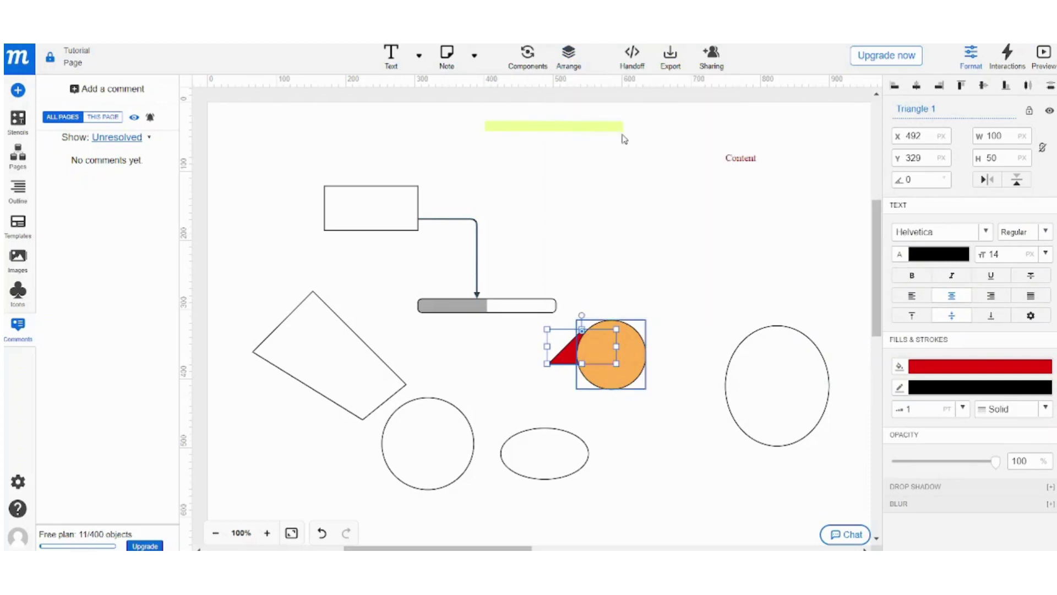
left_click(700, 412)
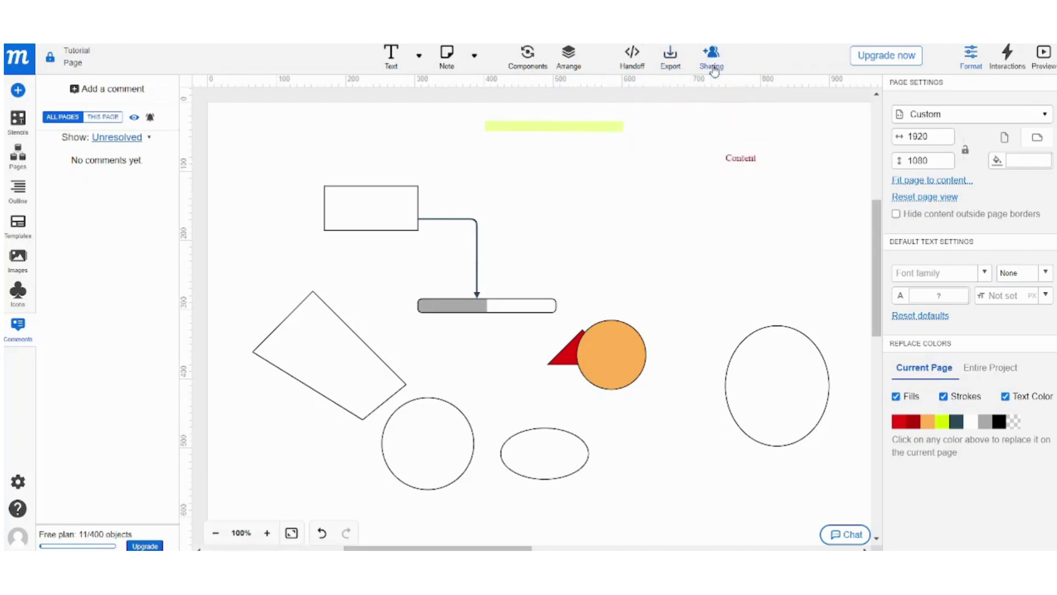
left_click(712, 60)
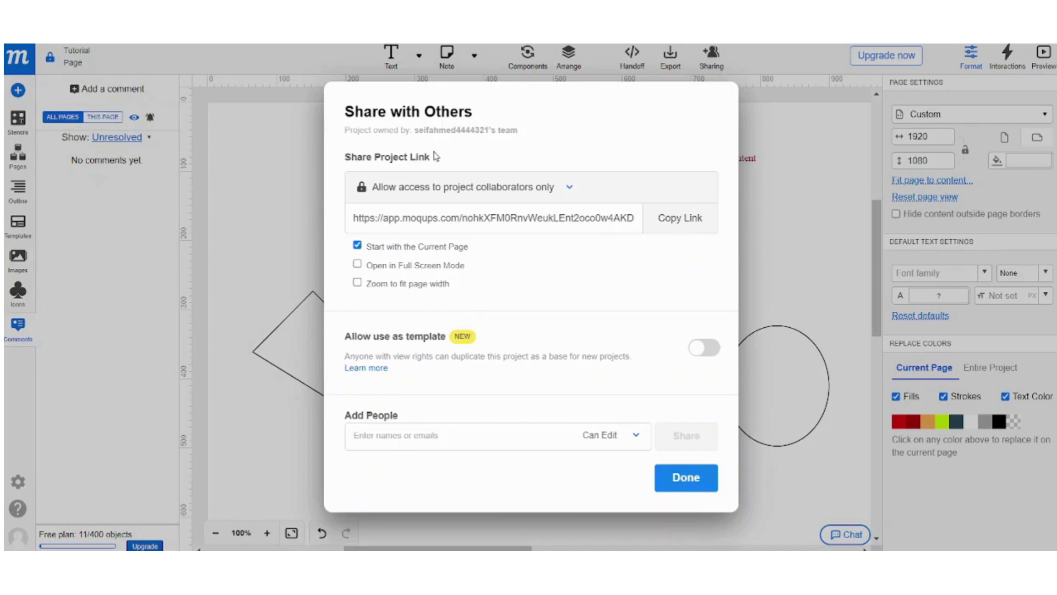
left_click(531, 225)
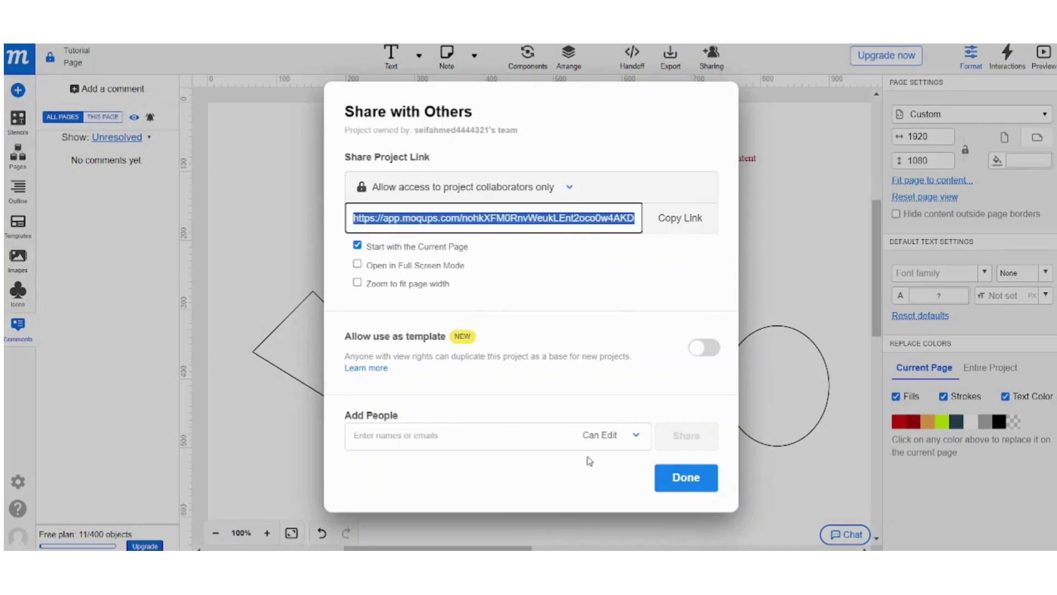
left_click(666, 483)
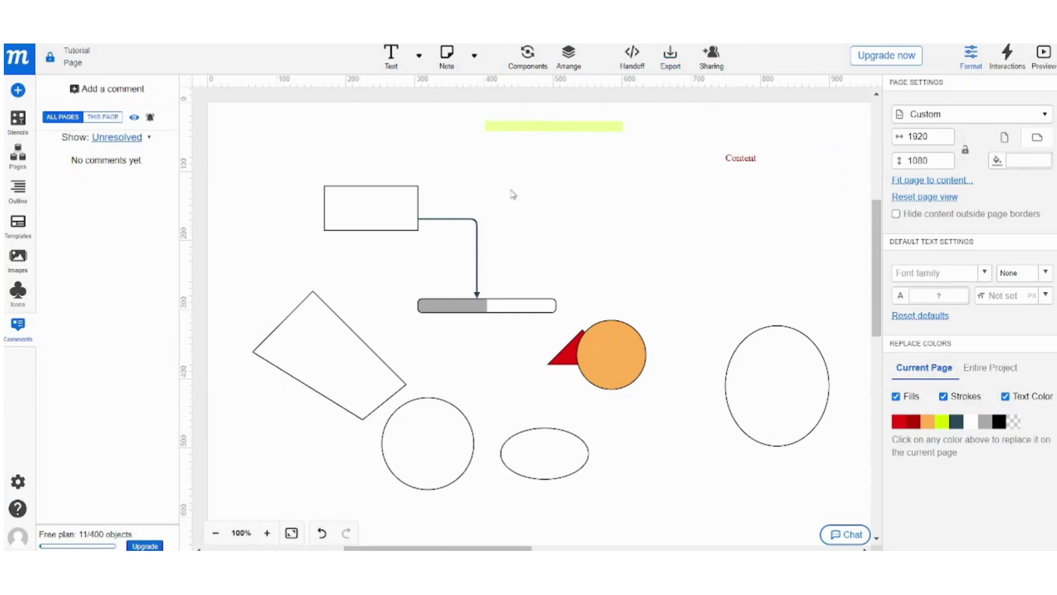
left_click(1049, 65)
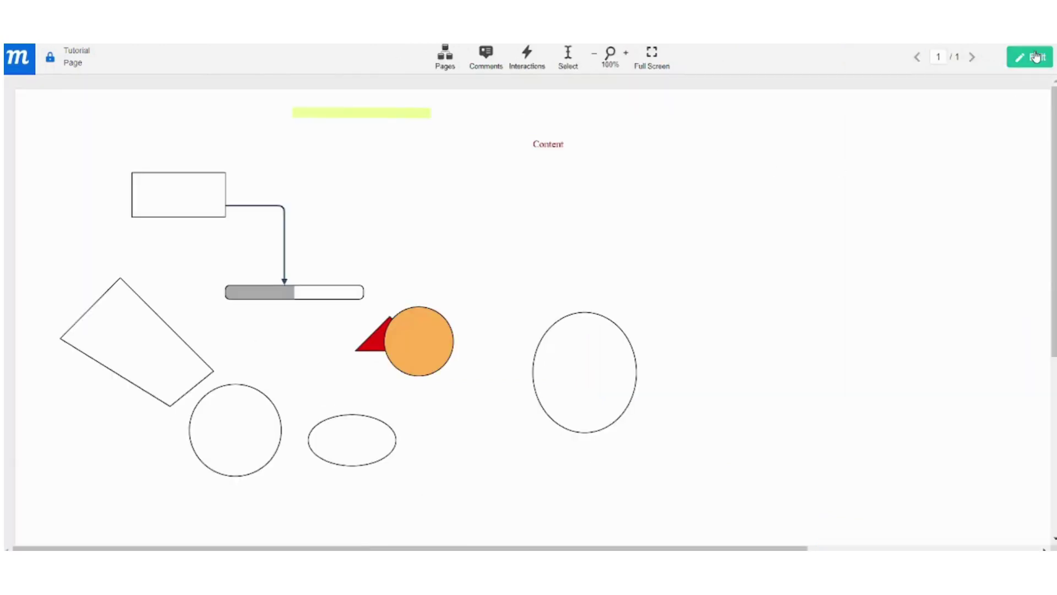
left_click(1036, 57)
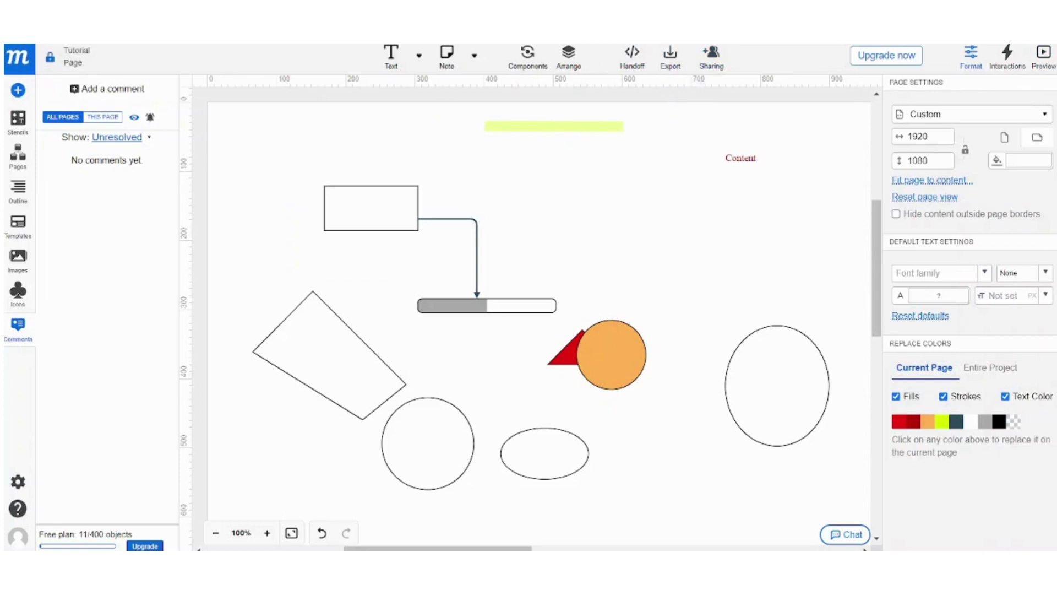
- Go from the editor to the dashboard and browse the Templates gallery
left_click(22, 60)
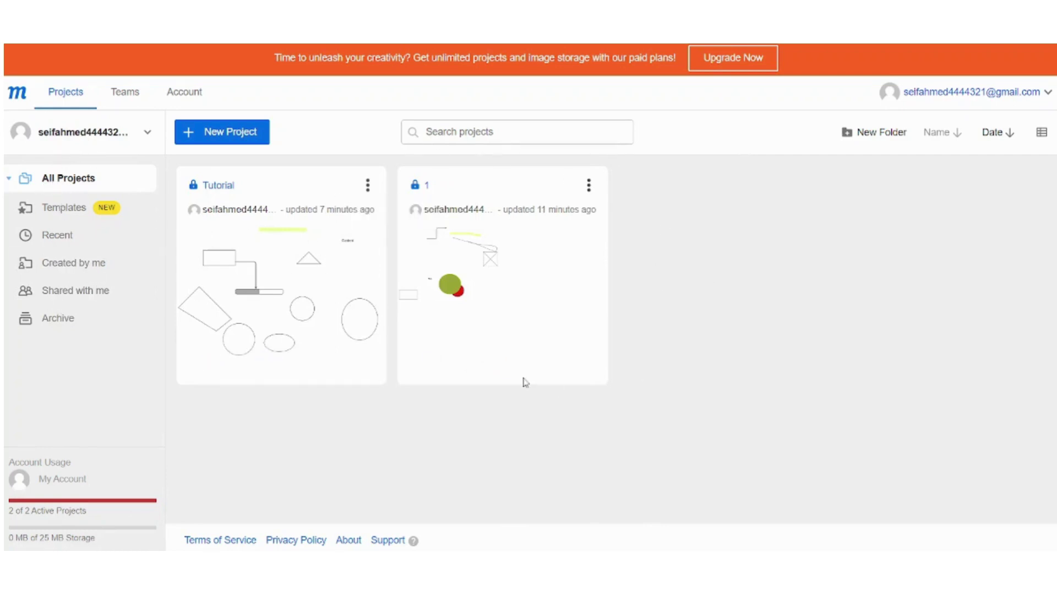
left_click(78, 208)
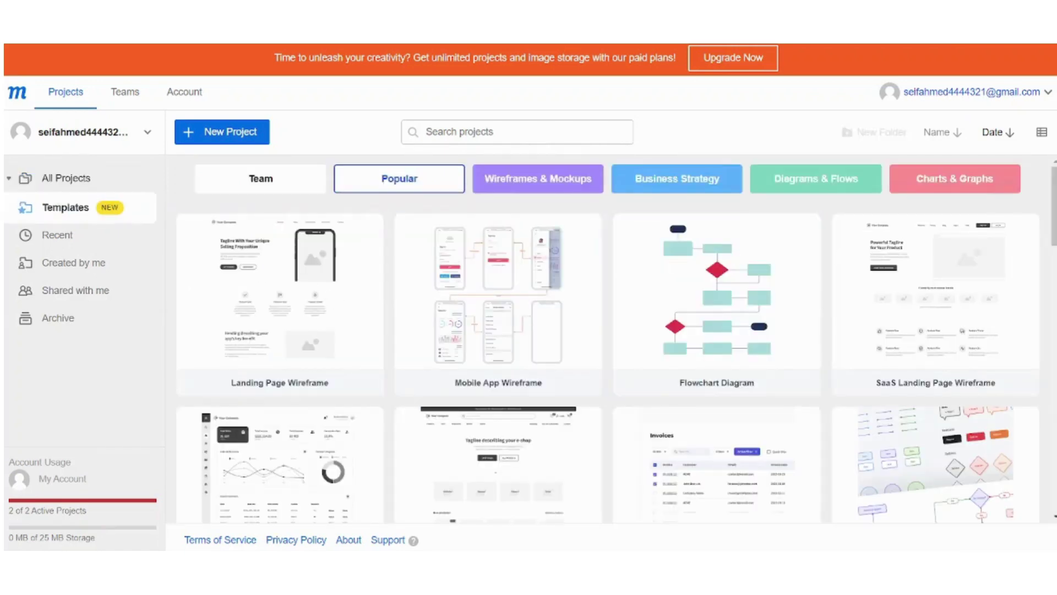
scroll(616, 339, "down", 3)
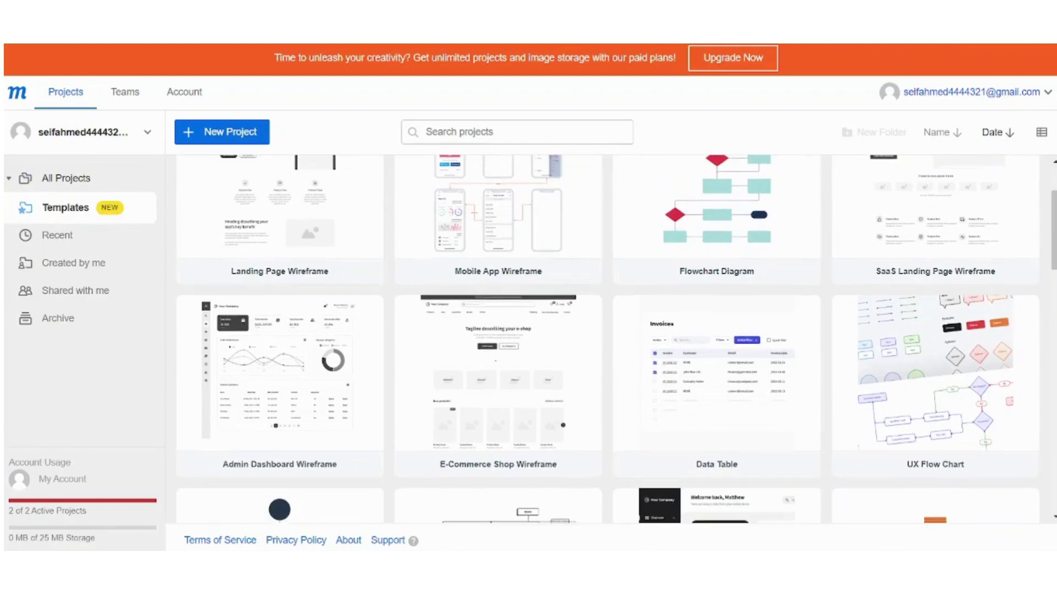
scroll(617, 339, "down", 9)
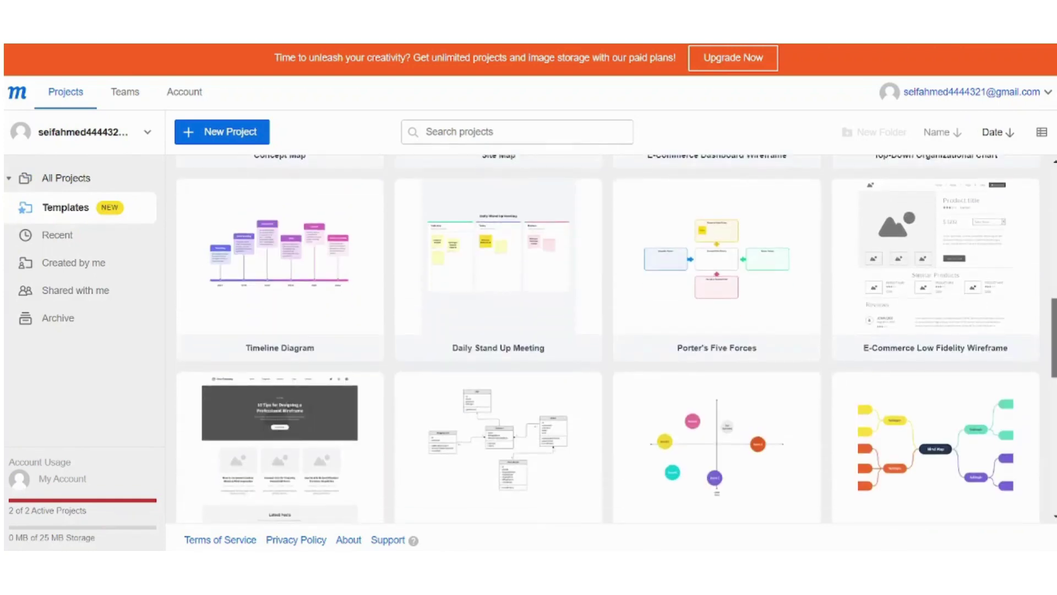
scroll(617, 339, "up", 12)
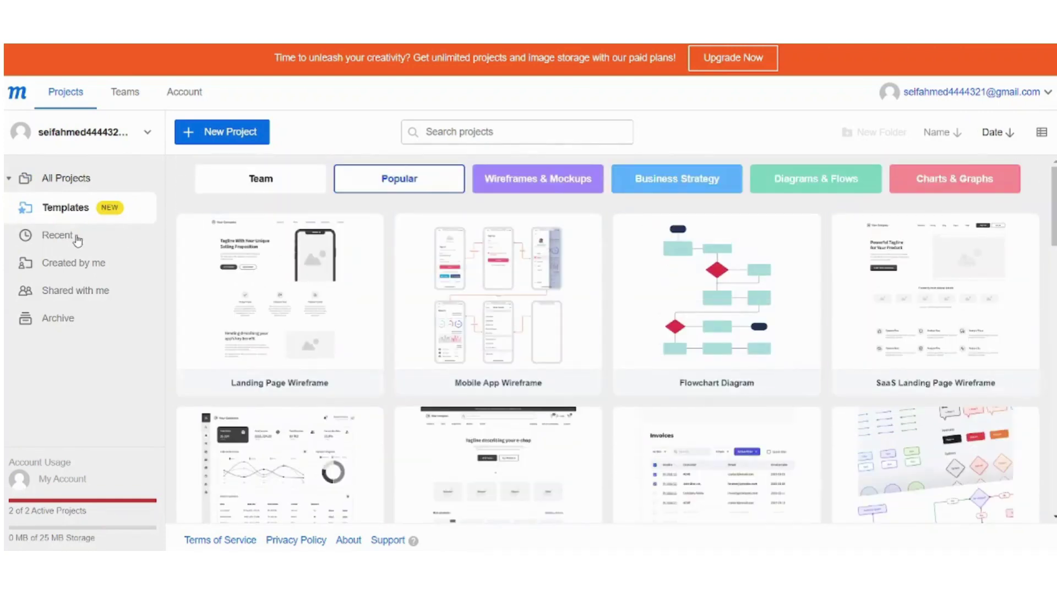
- View the Recent, Created by me, Shared with me and Archive sections
left_click(78, 240)
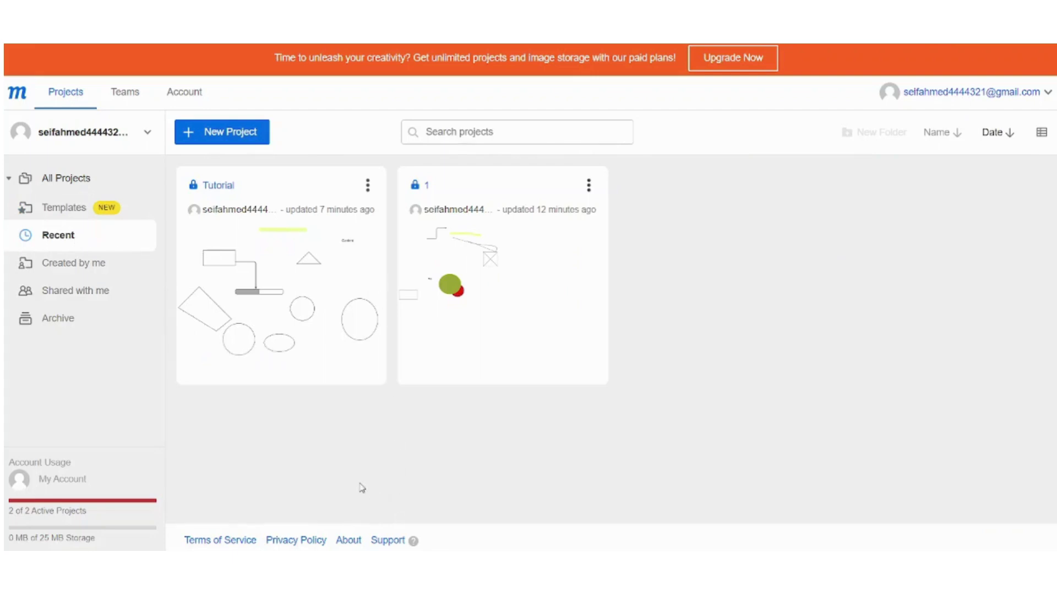
left_click(93, 268)
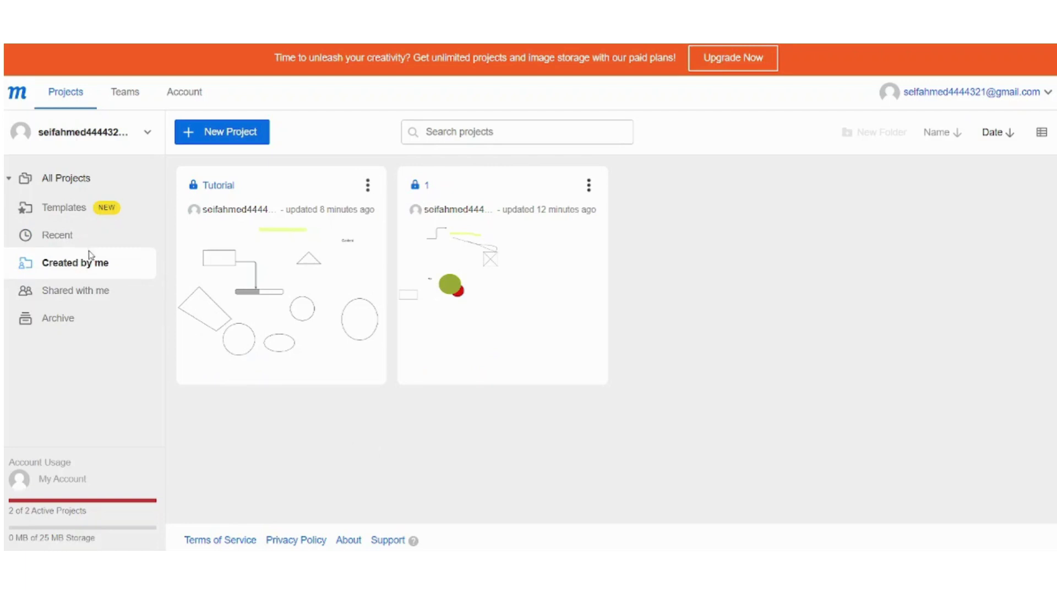
left_click(99, 297)
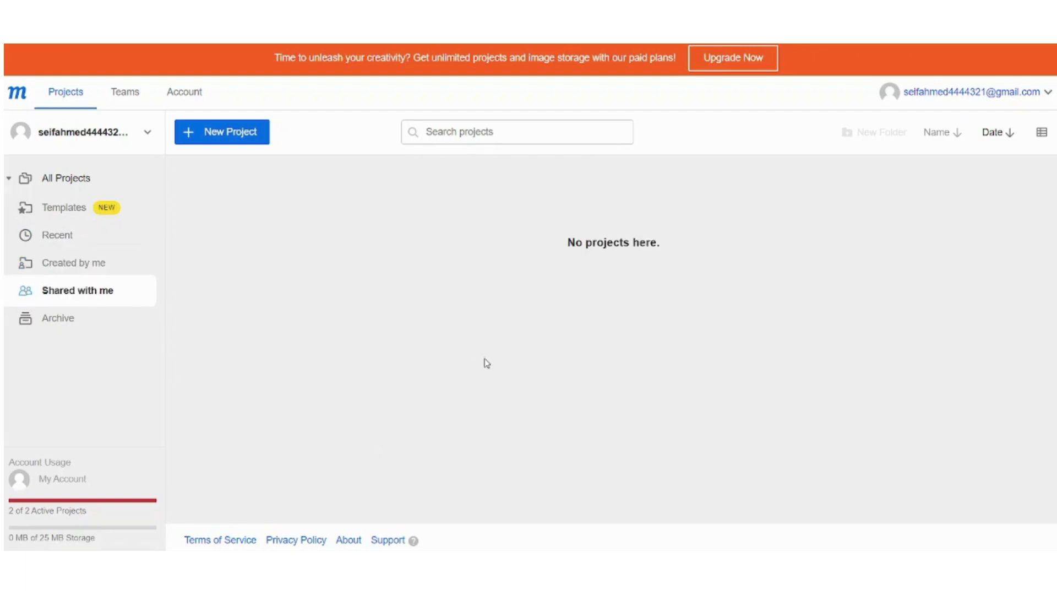
left_click(70, 322)
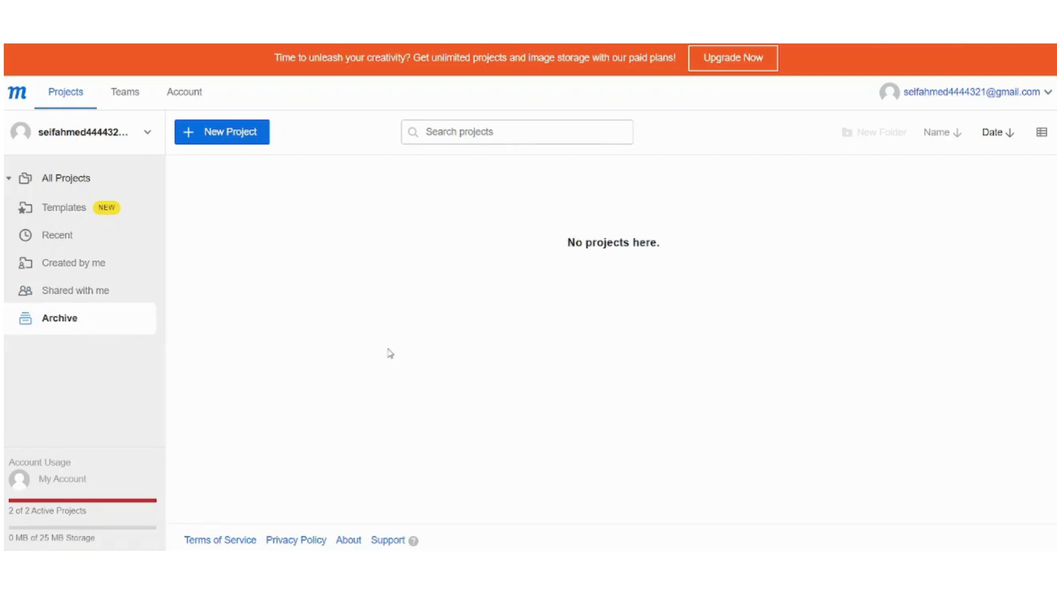
- Attempt a new project, dismiss the quota warning, then view the Teams and Account pages
left_click(221, 138)
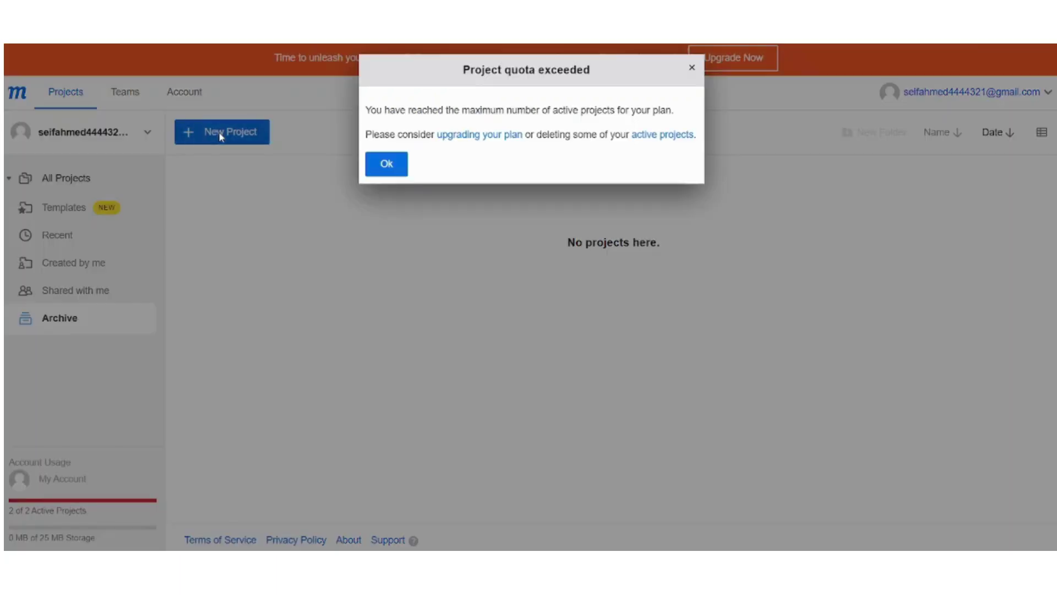
left_click(387, 165)
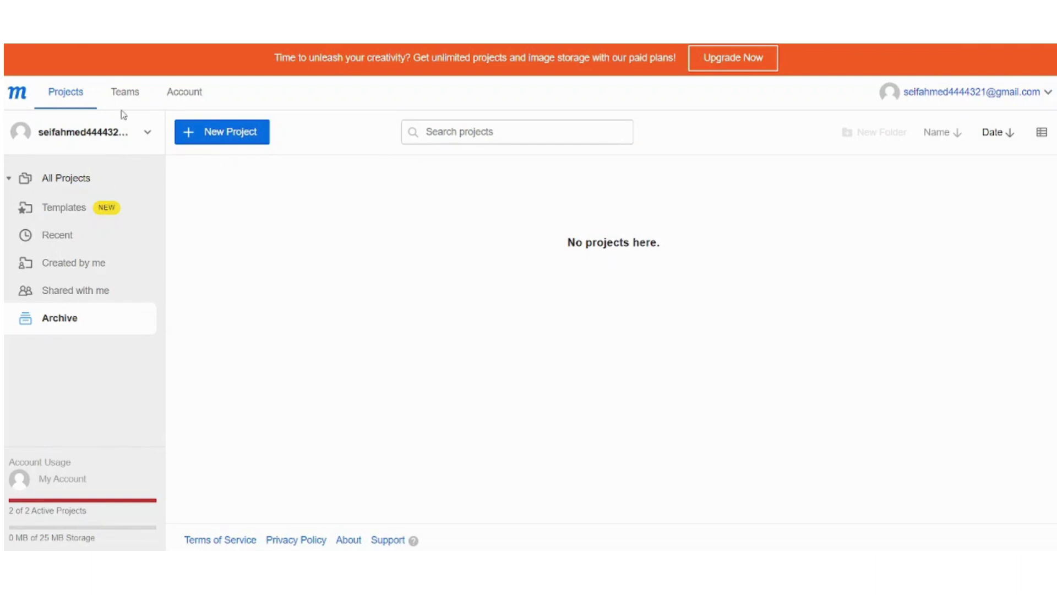
left_click(126, 94)
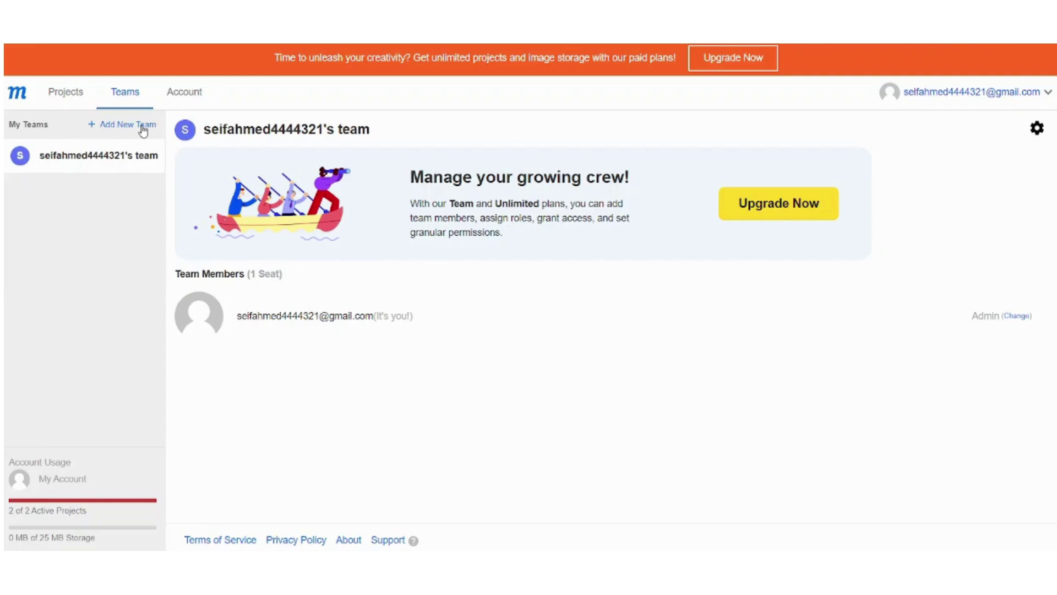
left_click(174, 98)
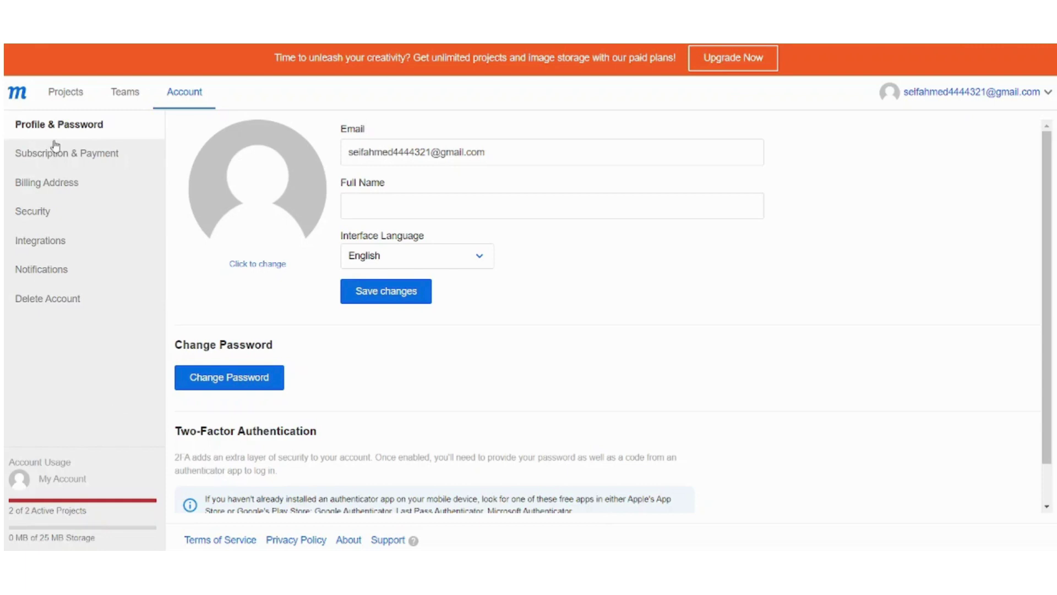
- Return to the All Projects list and pick the Tutorial project
left_click(65, 104)
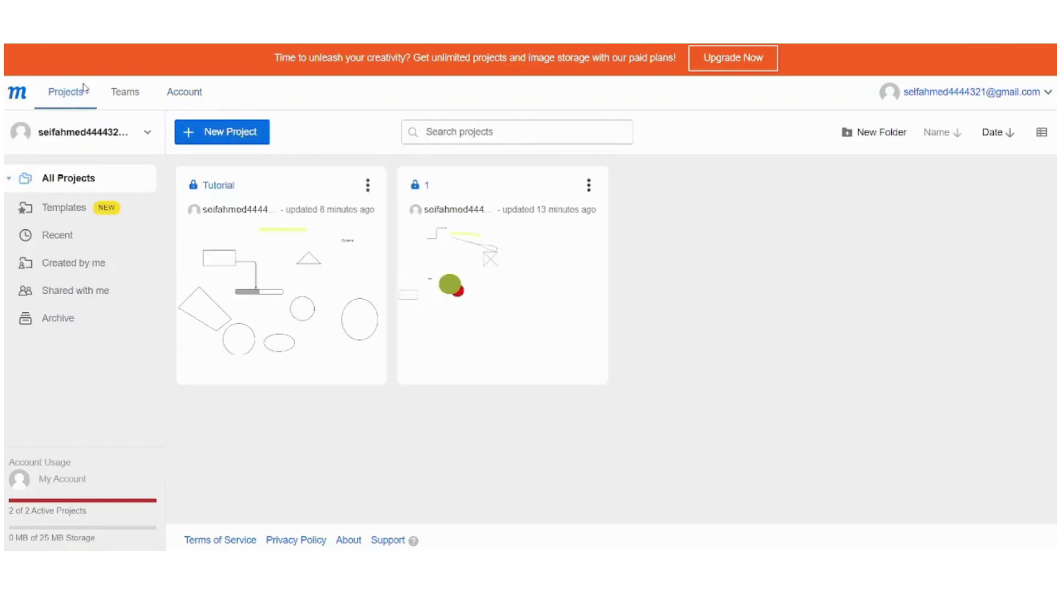
mouse_move(267, 219)
left_click(295, 293)
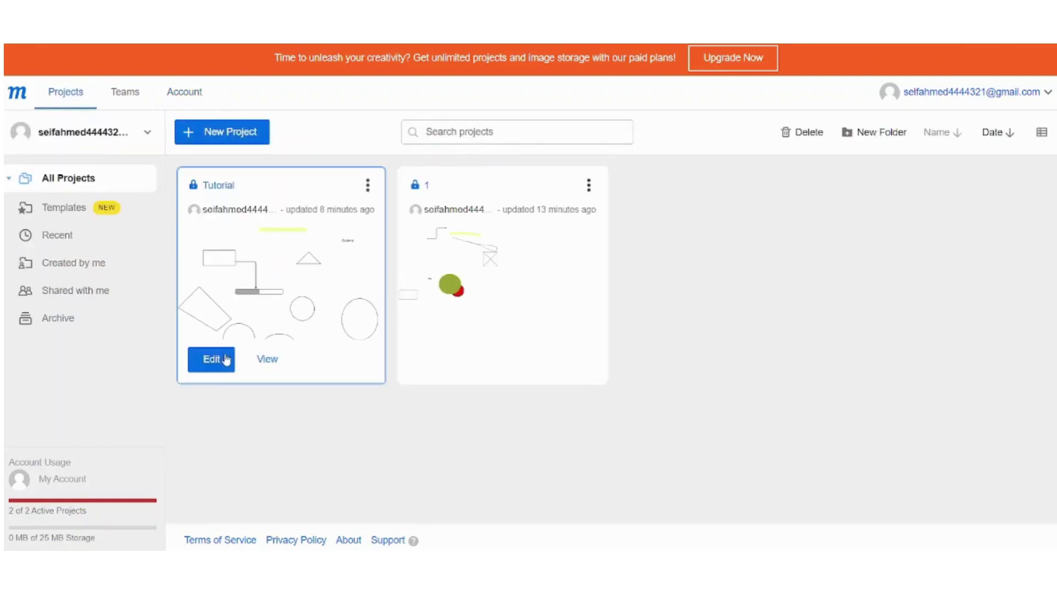